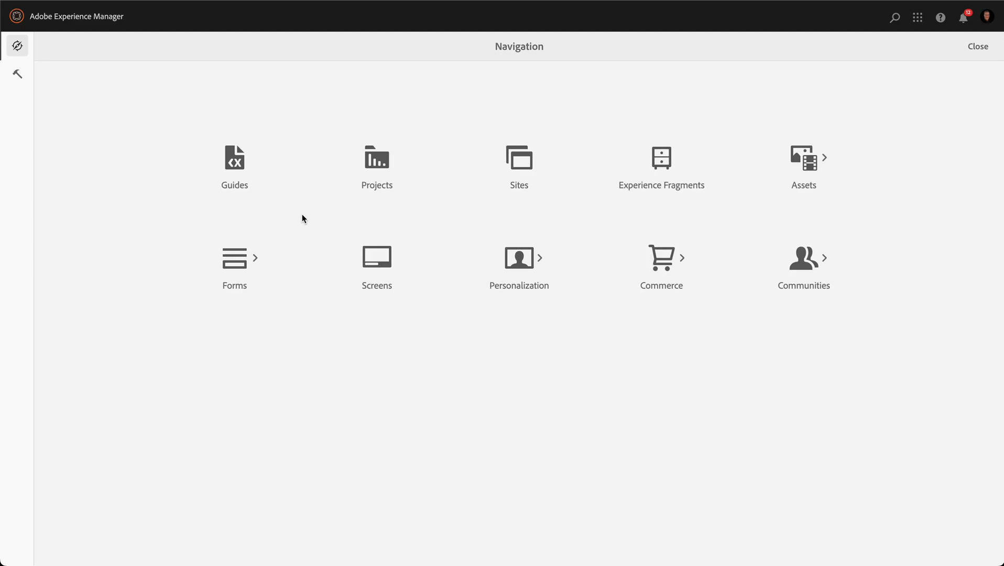
# Open the Guides authoring app from the AEM Navigation tile.
pyautogui.click(234, 164)
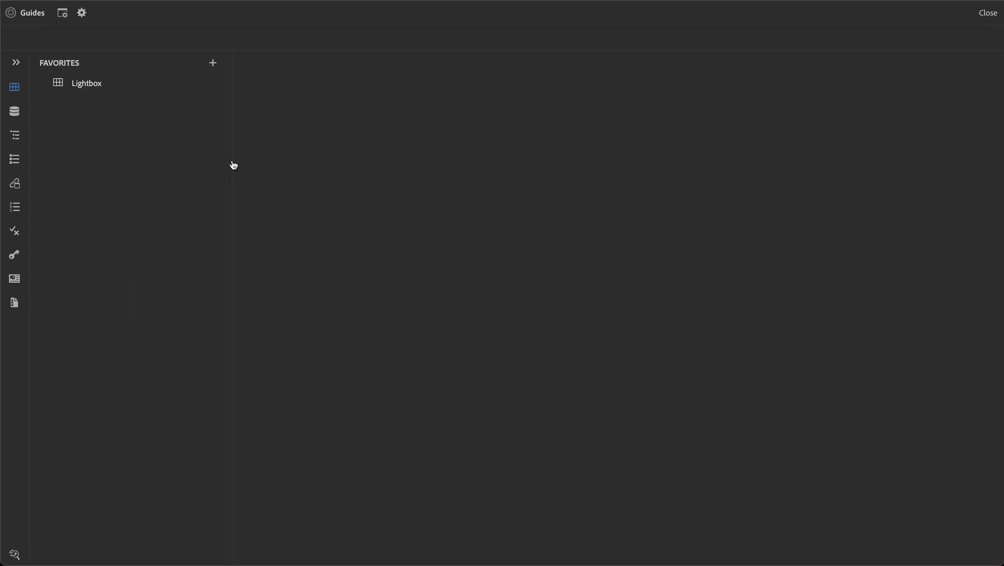
# Switch to Repository View, expand the en folder and show its Create options.
pyautogui.click(16, 62)
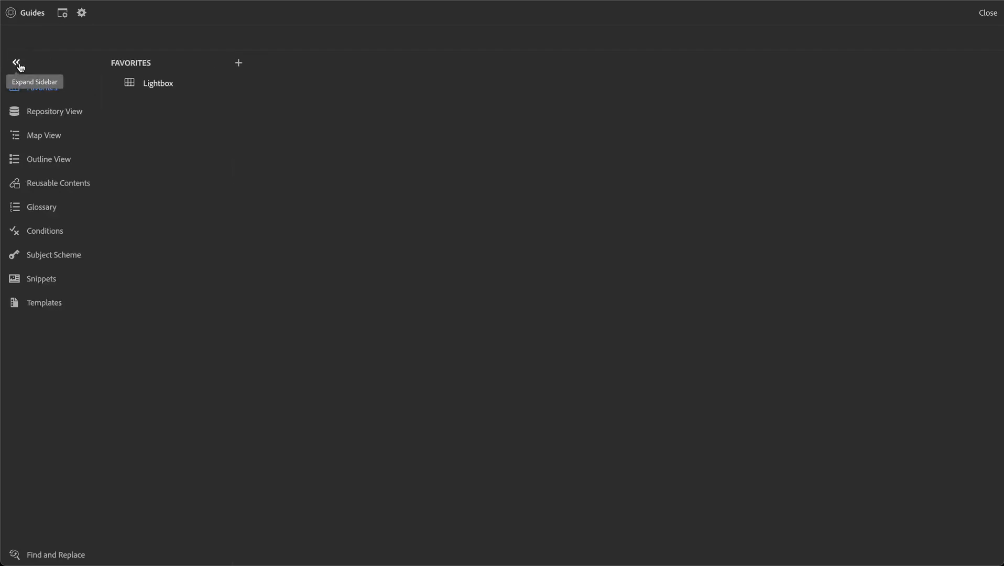
pyautogui.click(40, 117)
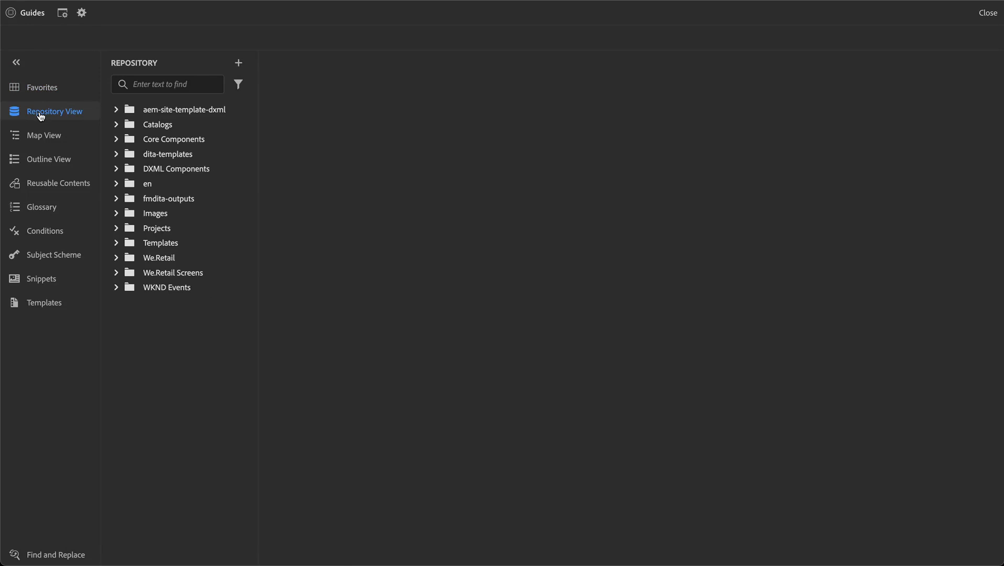
pyautogui.click(118, 185)
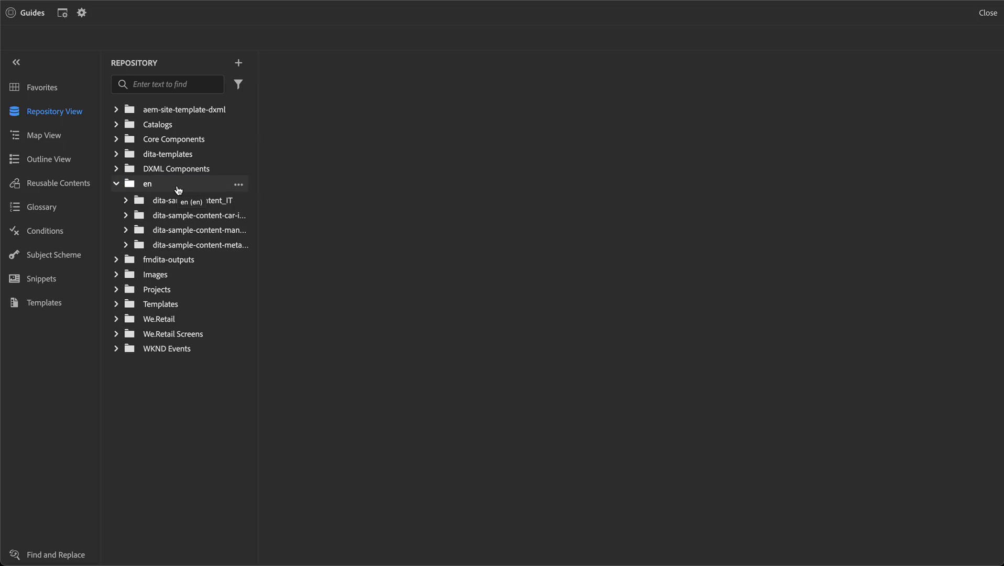
pyautogui.click(239, 185)
pyautogui.moveTo(273, 205)
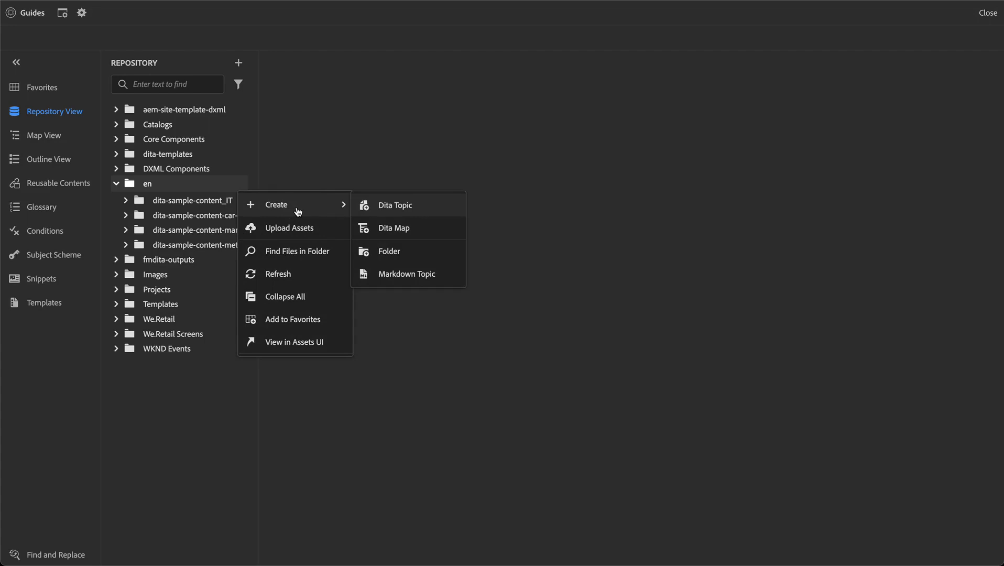
# Create a folder titled 'My User Guide' (name My-User-Guide) under /content/dam/en.
pyautogui.click(437, 256)
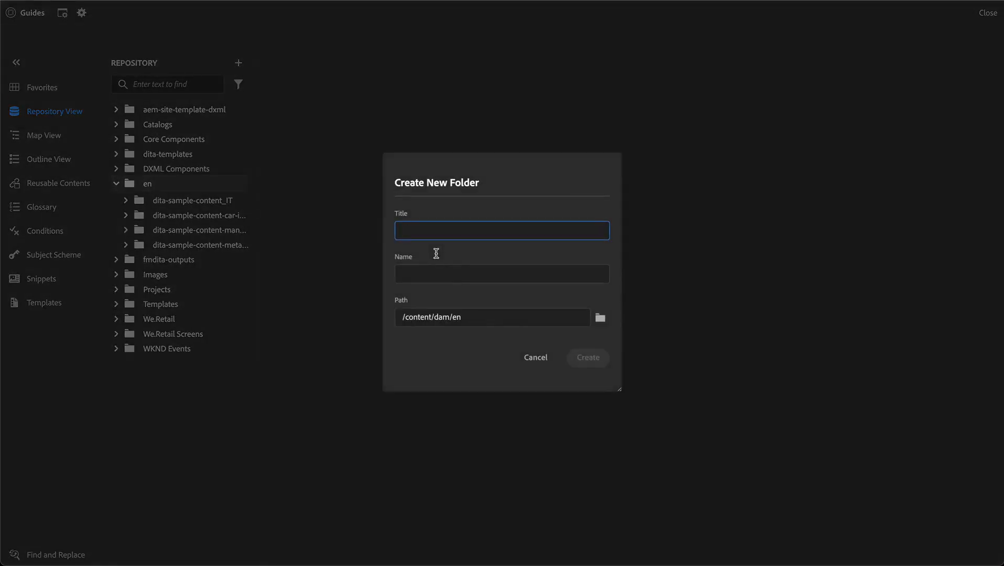
pyautogui.write('My U')
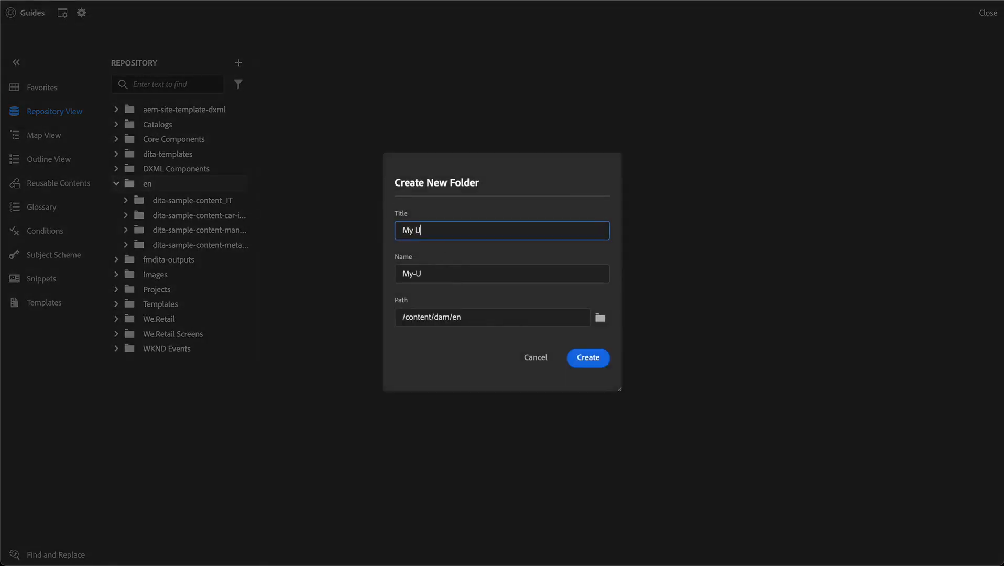
pyautogui.write('ser Guide')
pyautogui.click(475, 274)
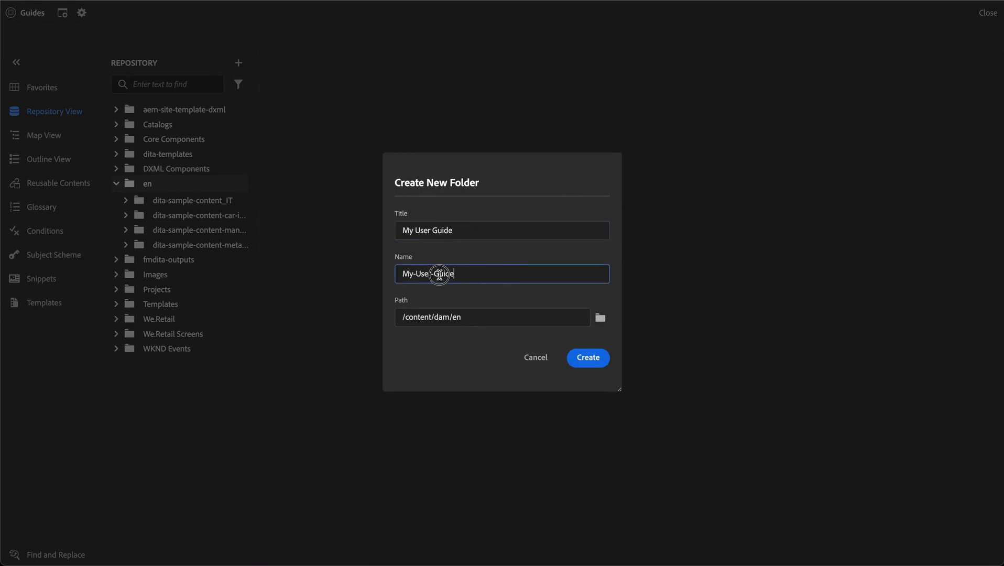
pyautogui.moveTo(439, 273); pyautogui.dragTo(372, 280)
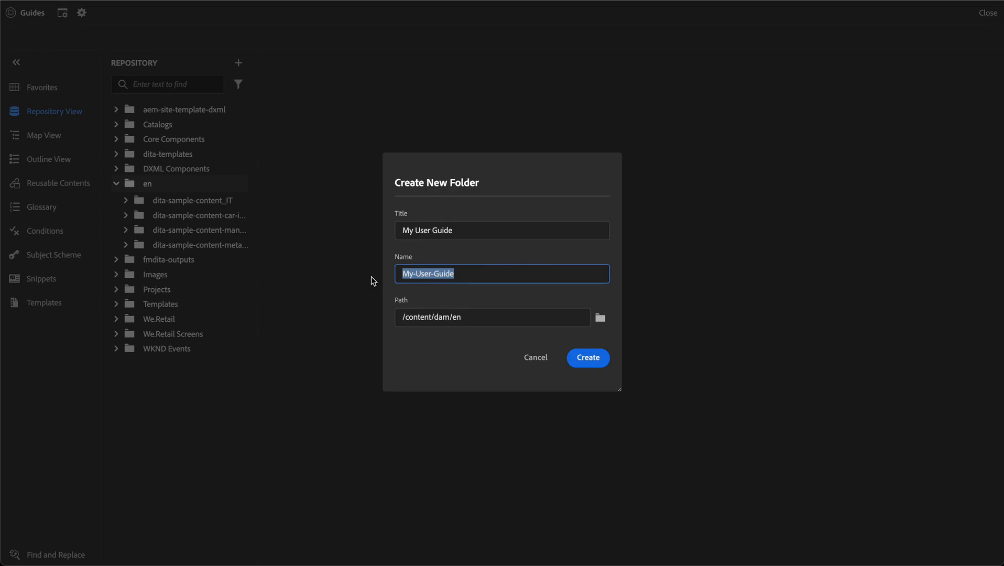
pyautogui.click(495, 317)
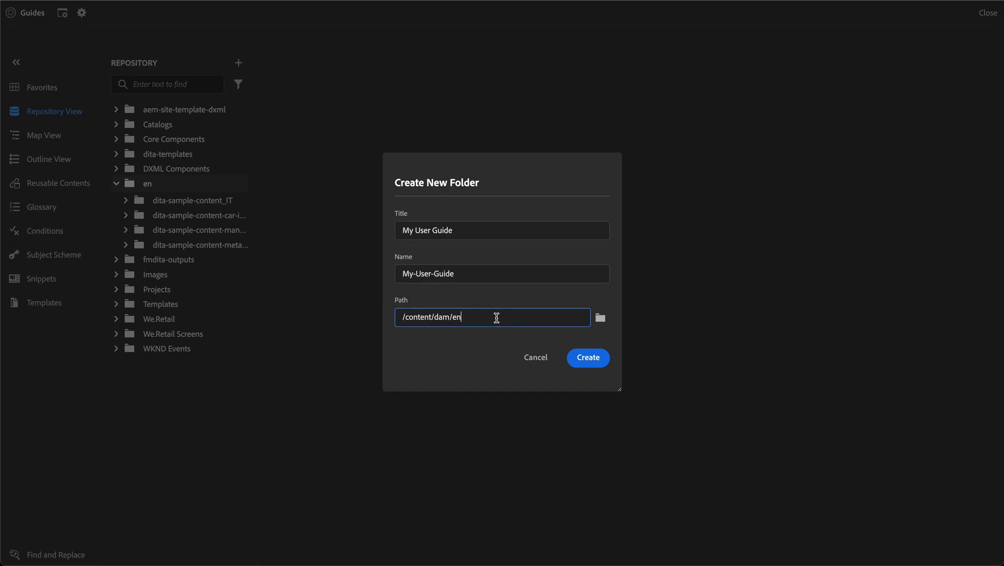
pyautogui.click(598, 361)
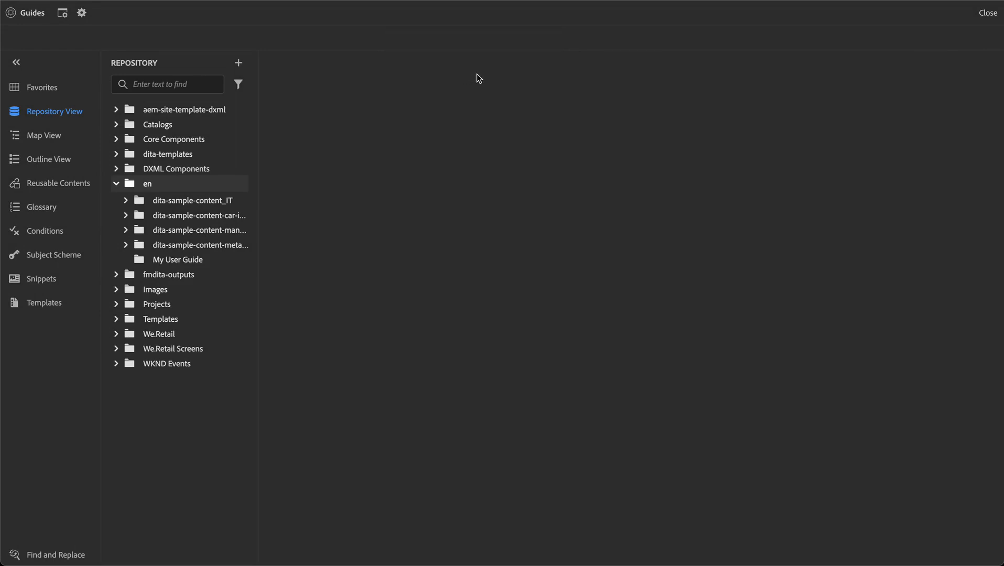
# Start a new DITA topic in My User Guide using the Topic template.
pyautogui.click(216, 263)
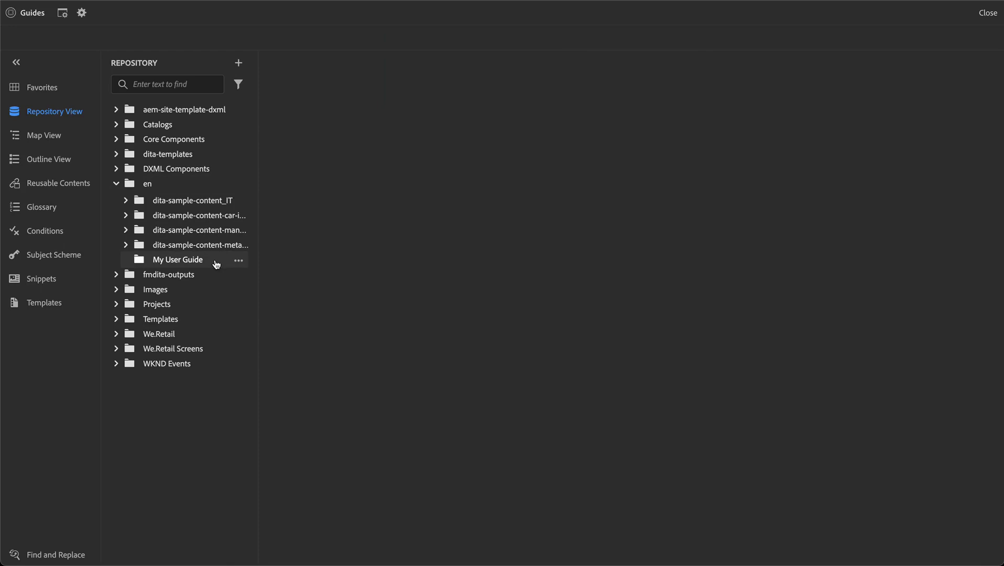
pyautogui.click(239, 261)
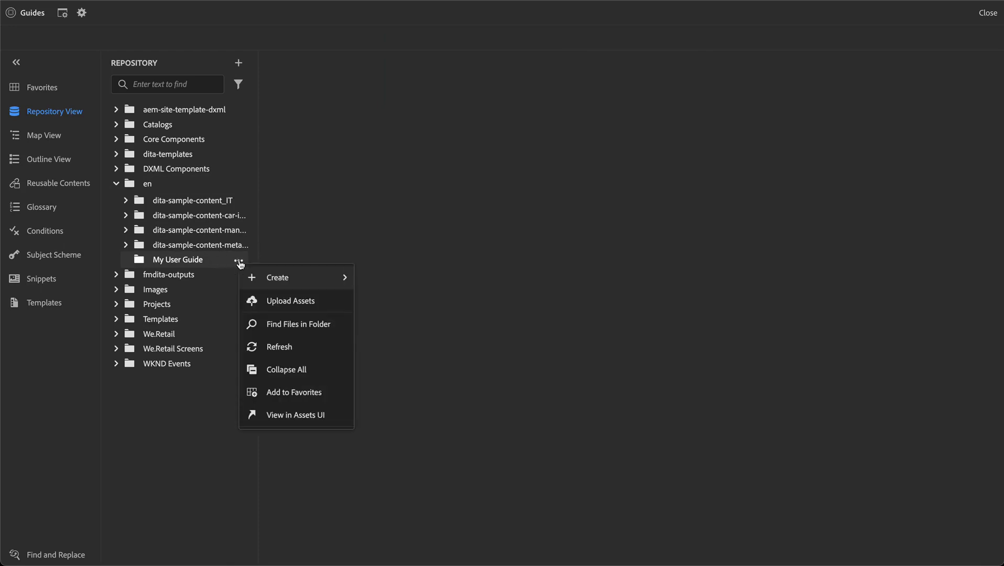
pyautogui.moveTo(300, 280)
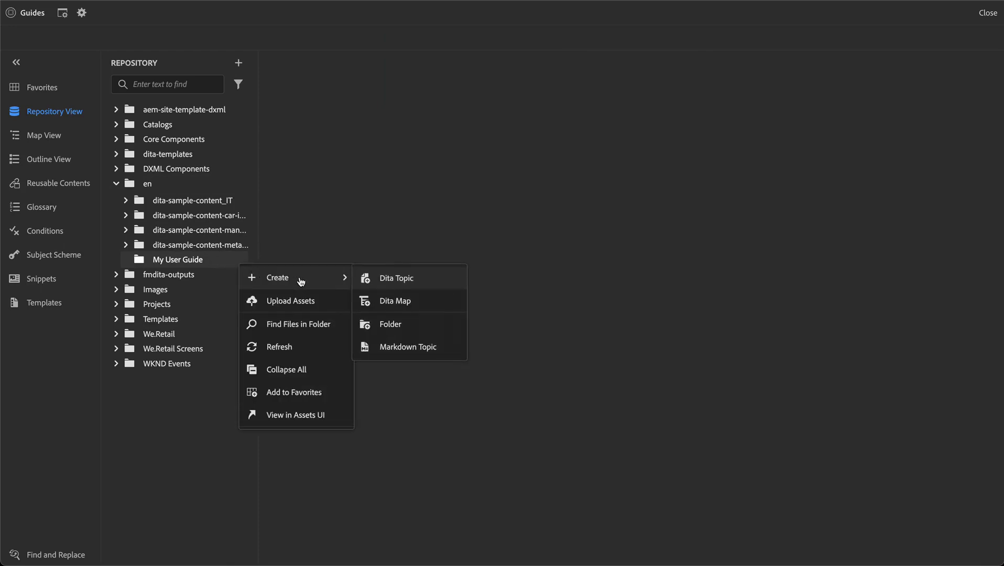
pyautogui.click(428, 284)
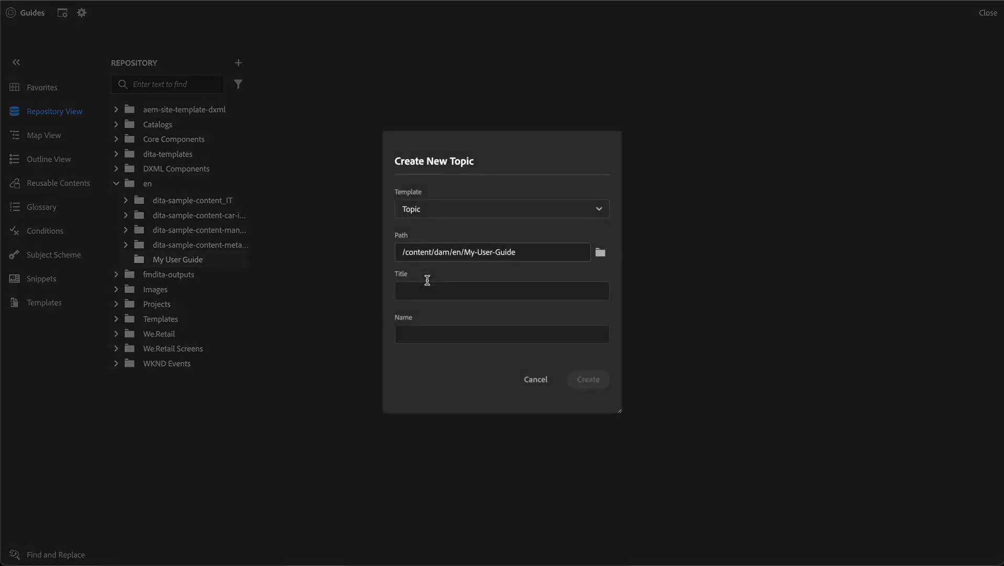
pyautogui.click(455, 209)
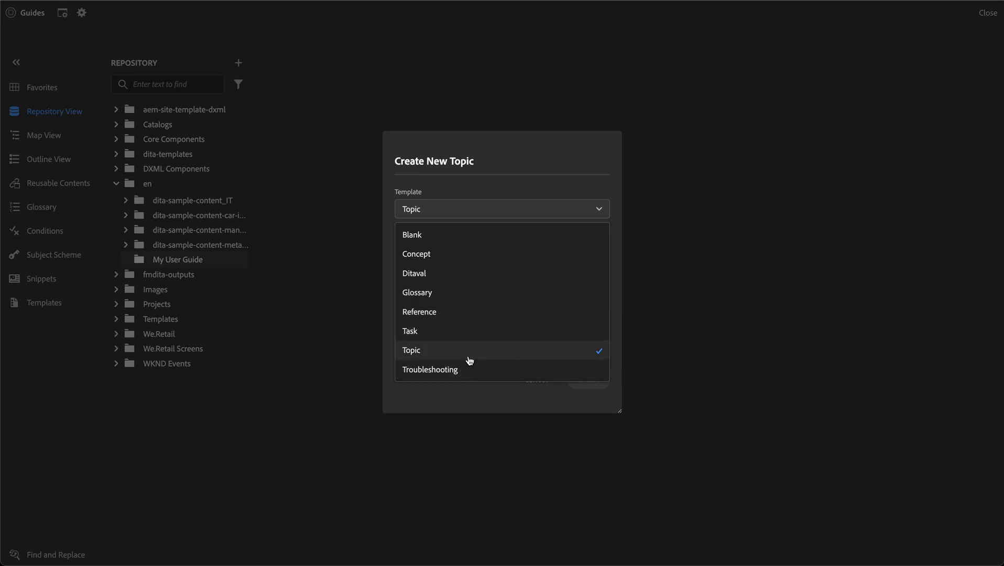
pyautogui.click(469, 360)
# Title the topic 'How to contact us' and create it.
pyautogui.click(420, 291)
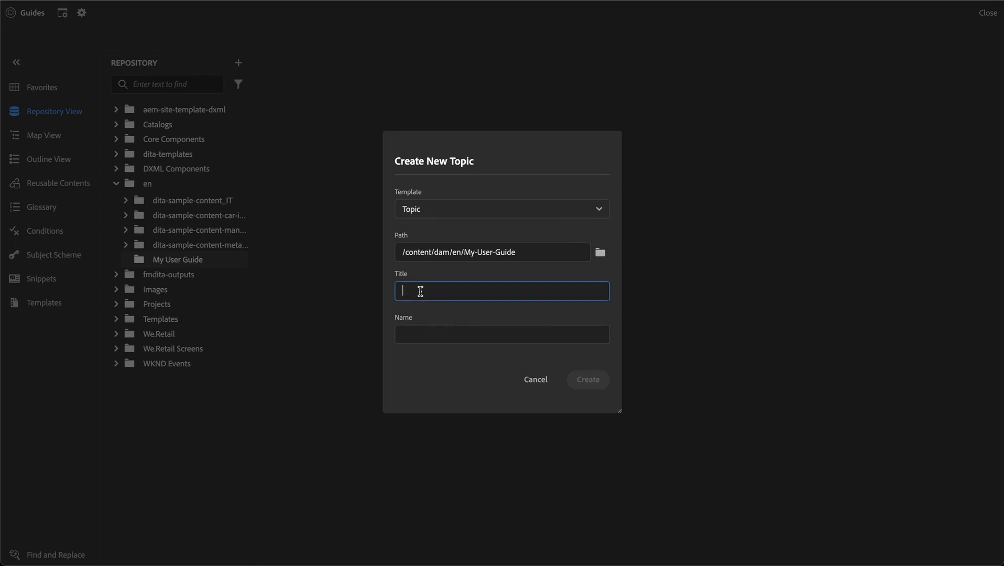
pyautogui.write('Con')
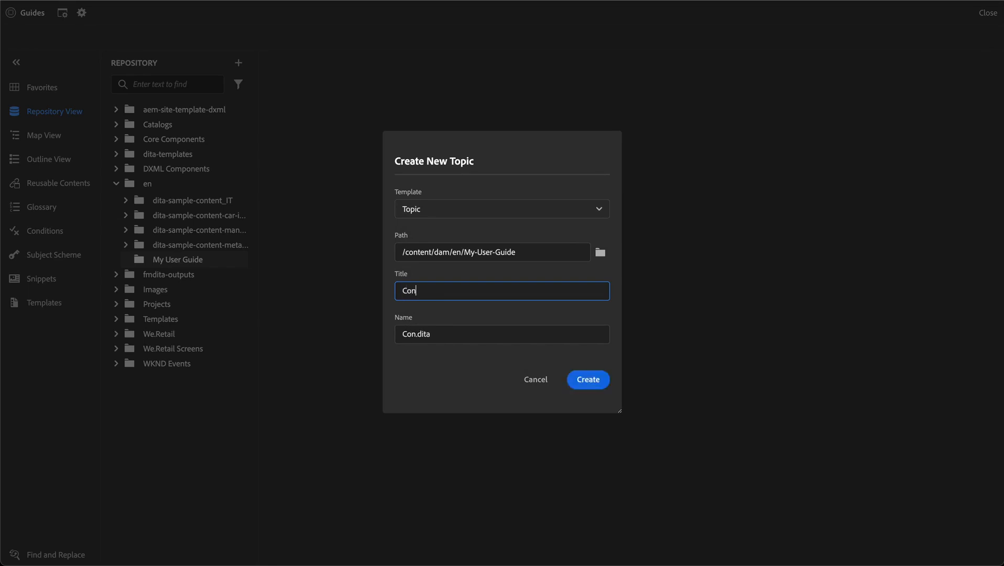
pyautogui.write('tact')
pyautogui.hotkey('ctrl', 'a')
pyautogui.write('How to contact us')
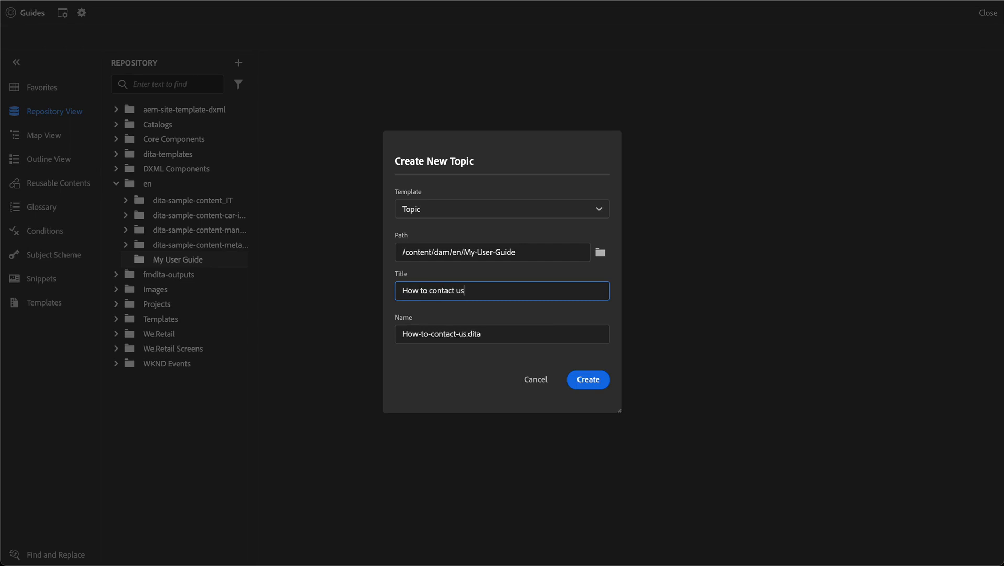
pyautogui.click(488, 334)
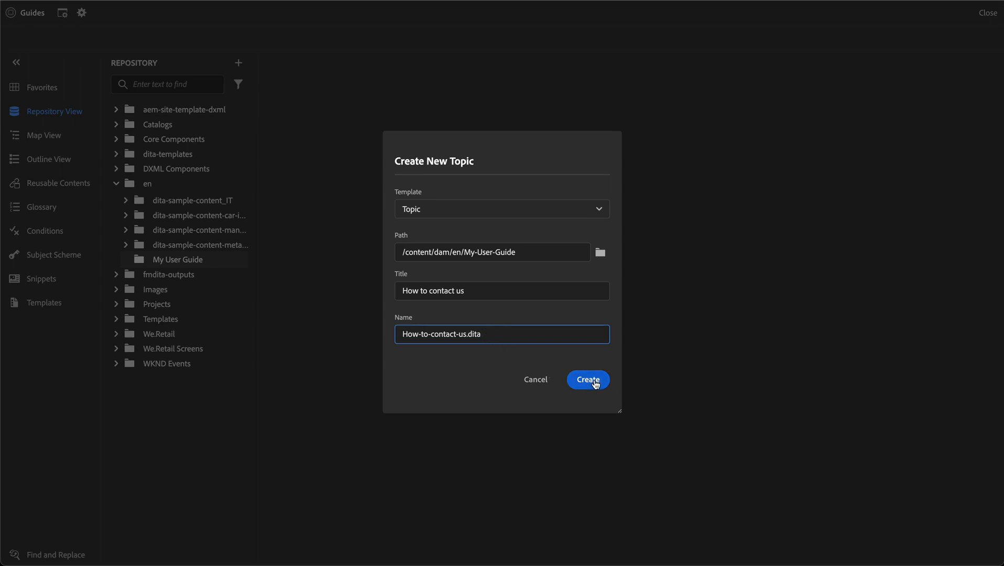
pyautogui.click(589, 379)
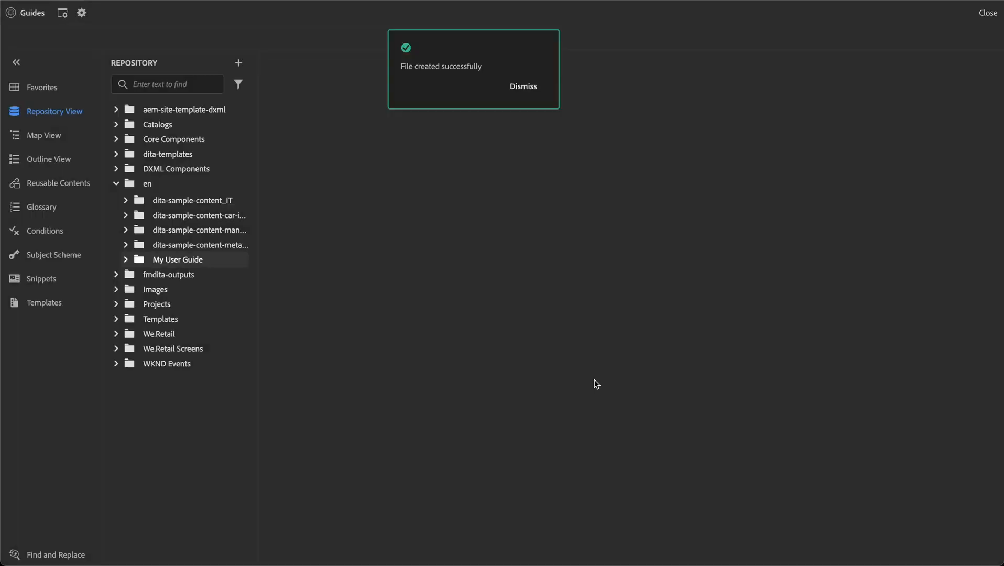
# Dismiss the file-created notice and place the caret in the topic's short description.
pyautogui.click(518, 89)
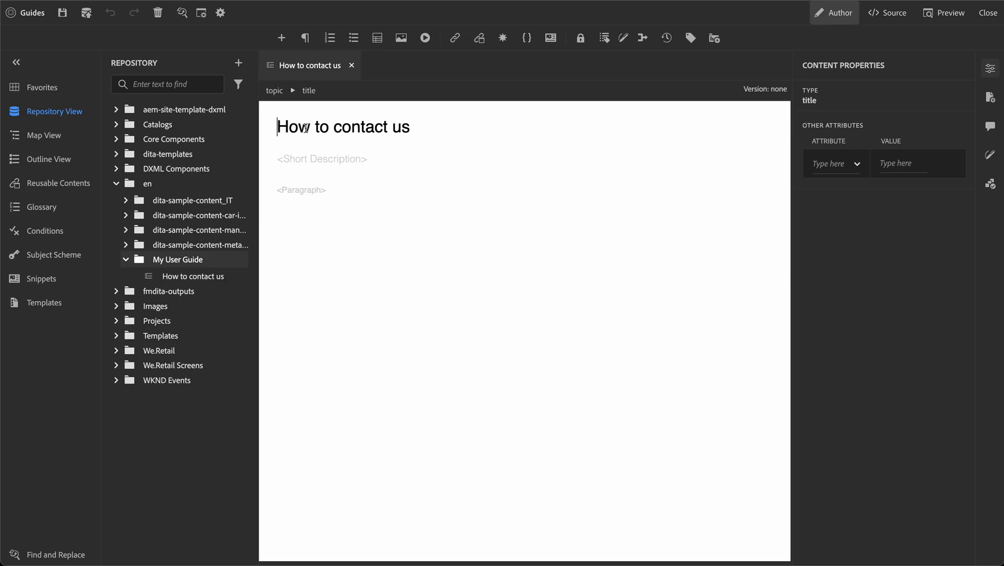
pyautogui.click(307, 158)
pyautogui.click(302, 190)
pyautogui.click(298, 159)
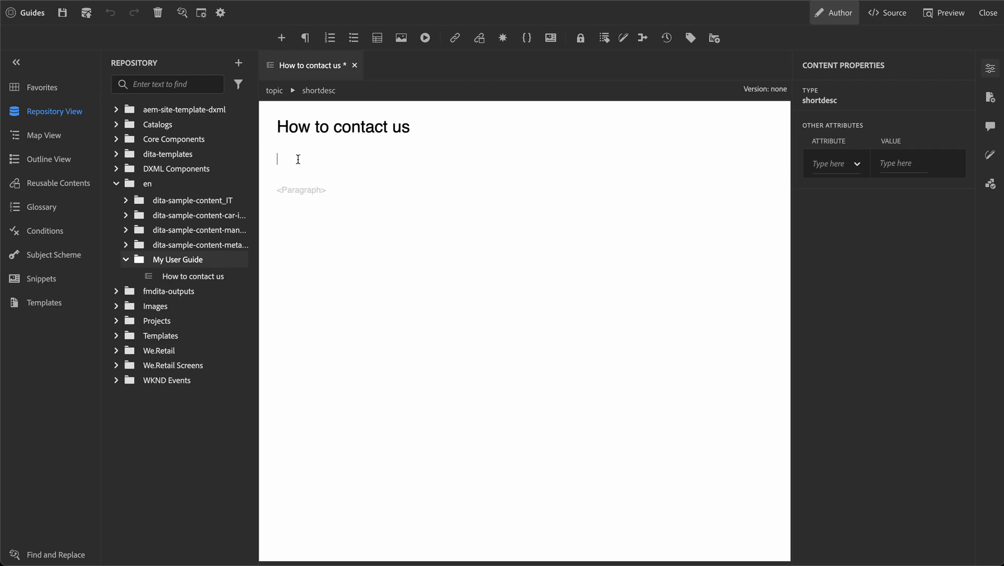
# Write the short description beginning 'In this topic you can learn how to contact us.'.
pyautogui.write('In this topic you can learn how to contact us')
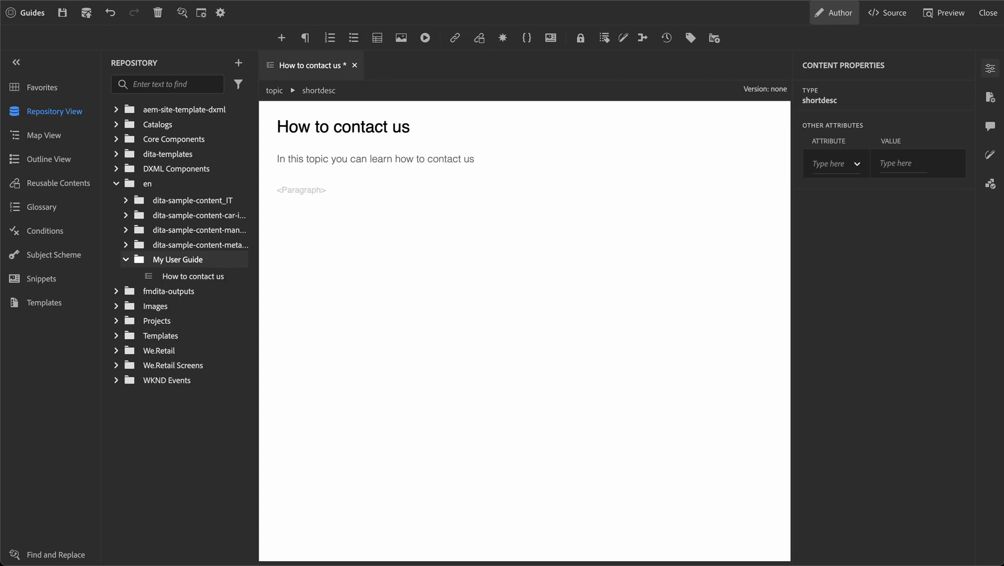
pyautogui.write('. We are looking forward to talking to you.')
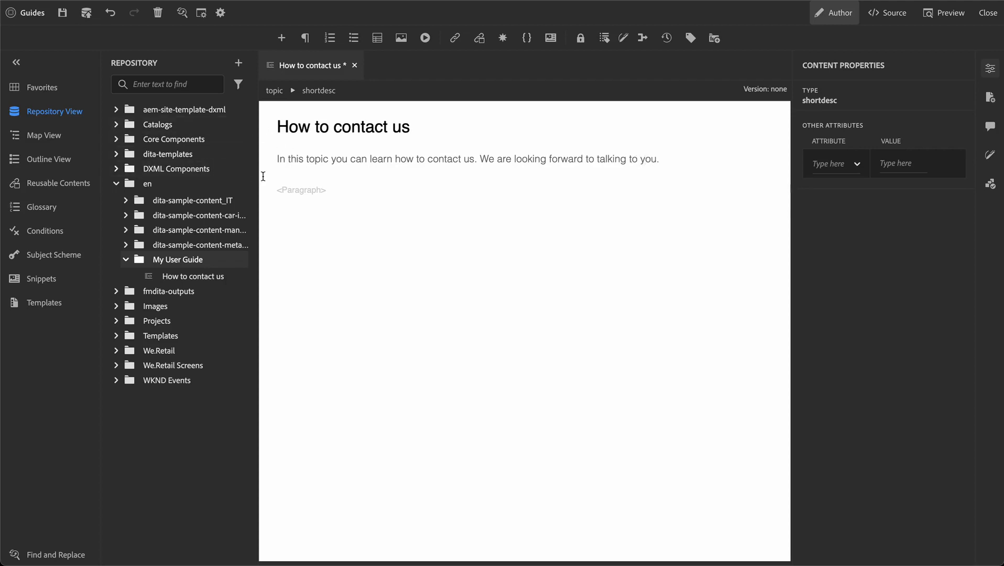
pyautogui.click(307, 191)
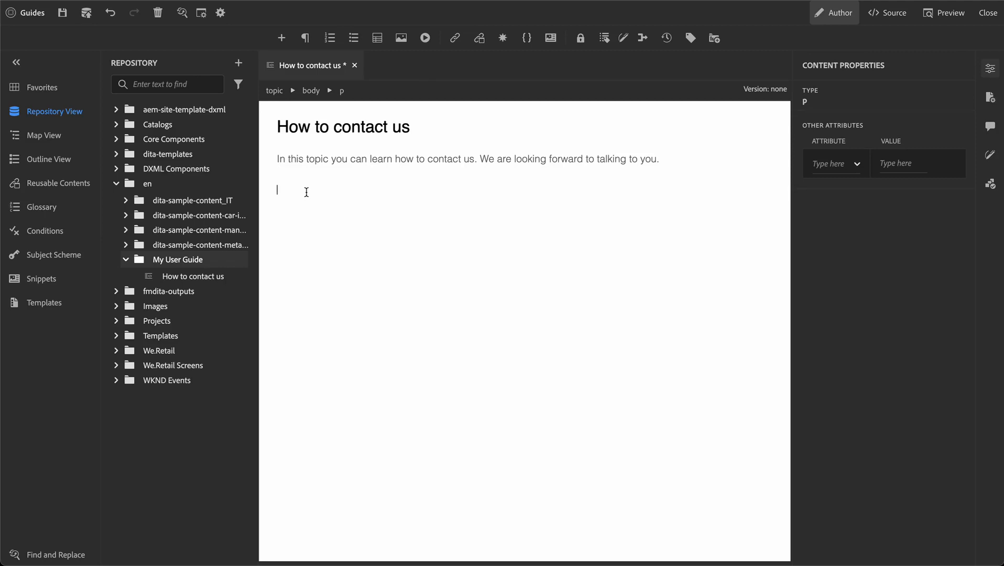
# Type paragraphs from 'We appreciate your interest in our company.' to 'Here are some options to contact us:', then start an empty paragraph.
pyautogui.write('Here')
pyautogui.press('BackSpace')
pyautogui.press('BackSpace')
pyautogui.press('BackSpace')
pyautogui.press('BackSpace')
pyautogui.write('We appreciate your interest in our company. We are looking forward to talking to you. ')
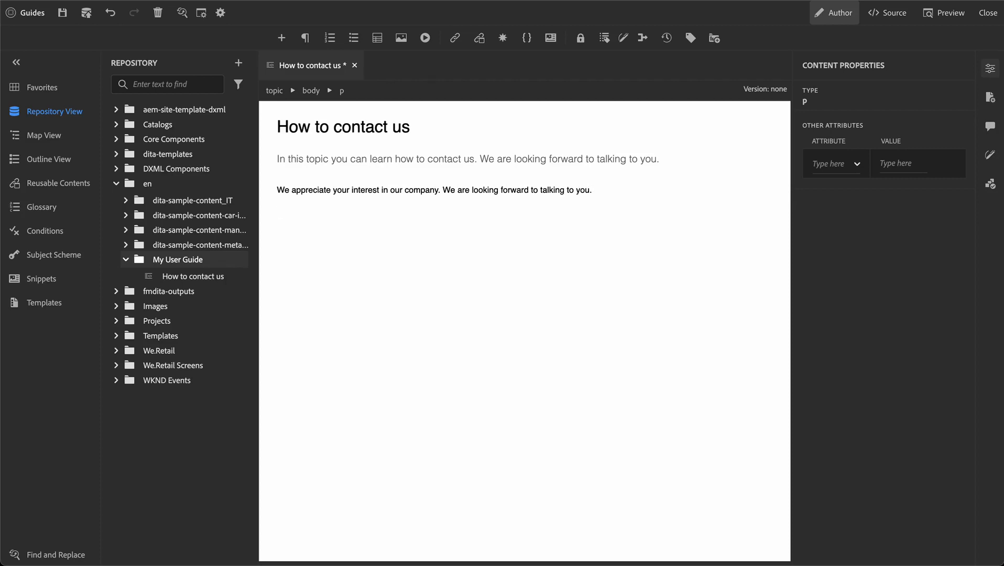
pyautogui.write('Here are some options to contact us:')
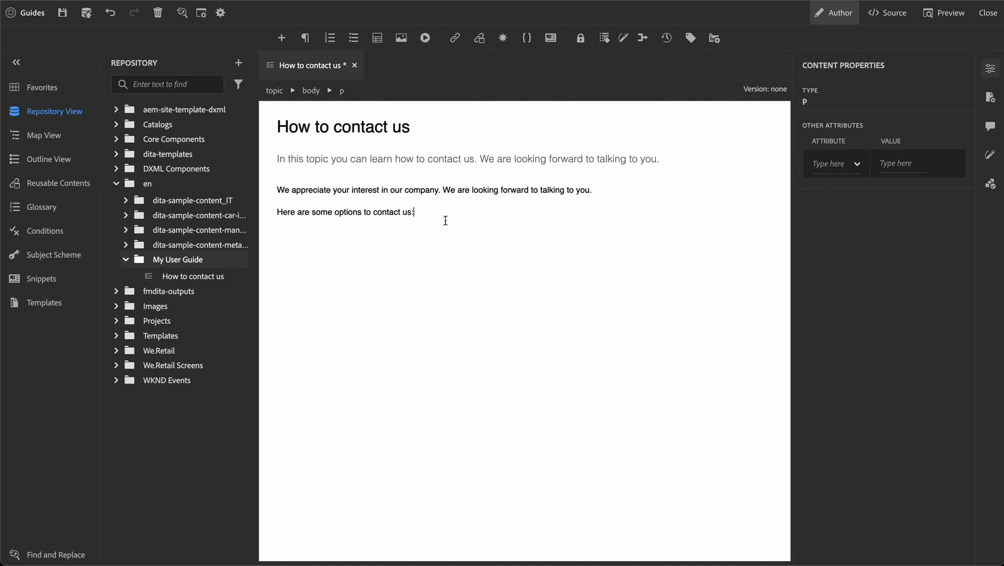
pyautogui.press('Return')
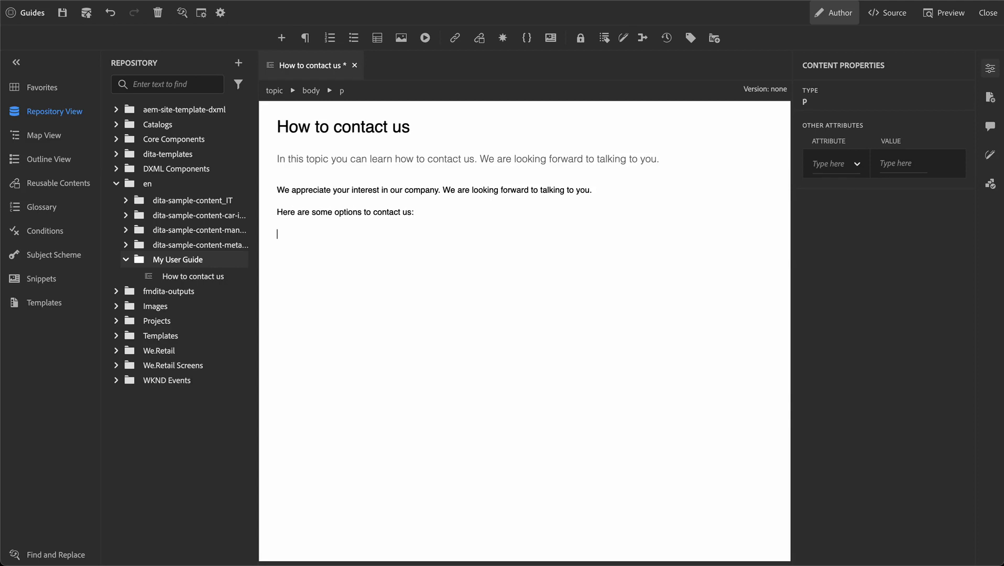
# Add a bulleted list of phone, email and chat bot contact options.
pyautogui.click(354, 39)
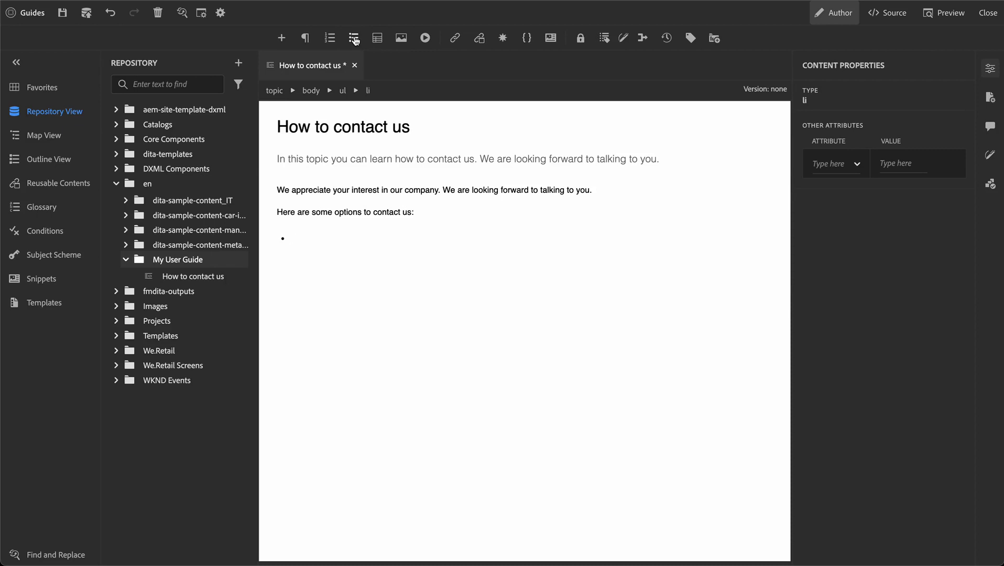
pyautogui.write('You can talk to us over the phone')
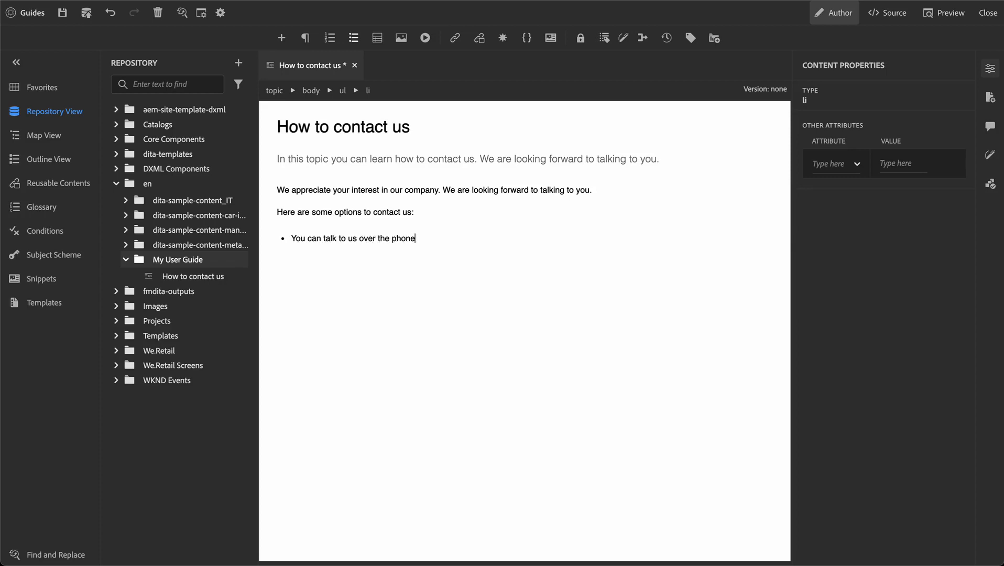
pyautogui.press('Return')
pyautogui.write('You can send us an email')
pyautogui.press('Return')
pyautogui.write('You can use our chat bot.')
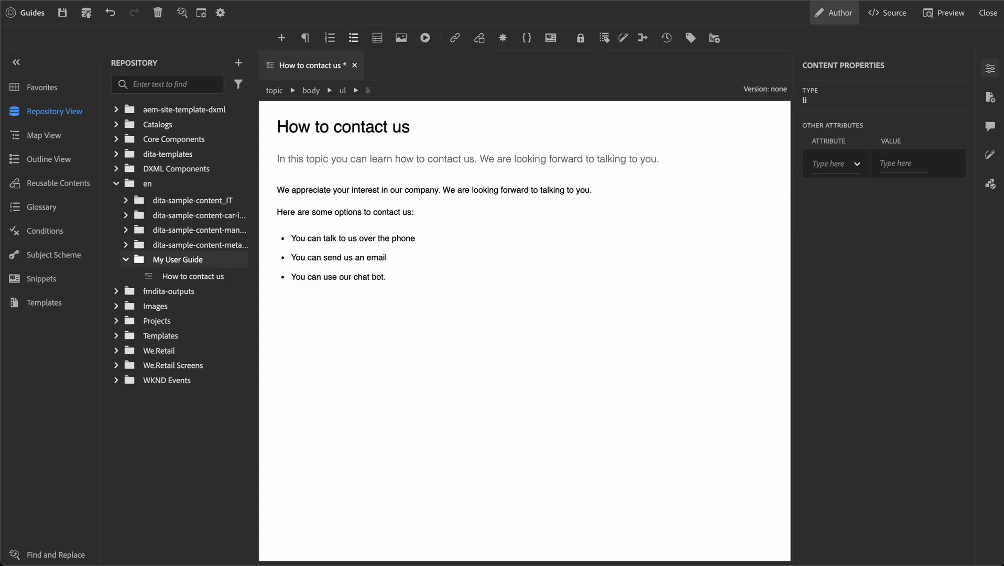
pyautogui.press('Return')
pyautogui.press('Return')
# Insert a 2-column table with a header row, titled 'Contact options'.
pyautogui.click(377, 39)
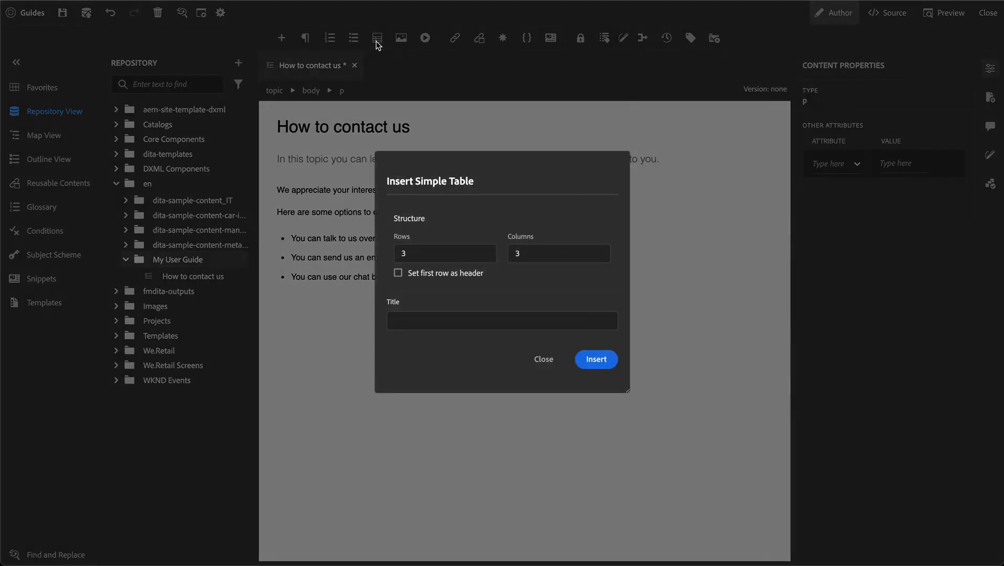
pyautogui.moveTo(417, 254); pyautogui.dragTo(371, 258)
pyautogui.doubleClick(517, 253)
pyautogui.write('2')
pyautogui.click(444, 278)
pyautogui.click(436, 320)
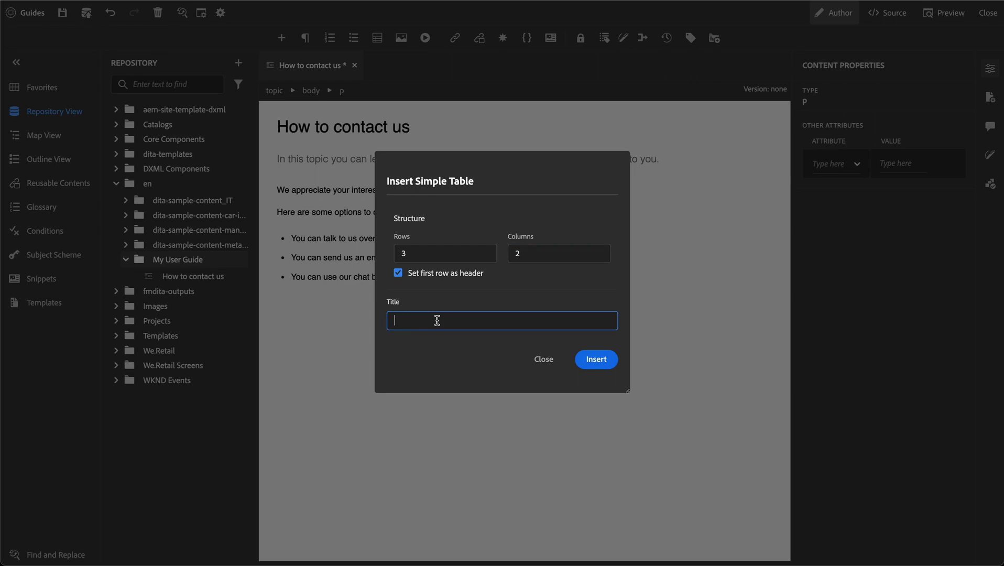
pyautogui.write('Contact options')
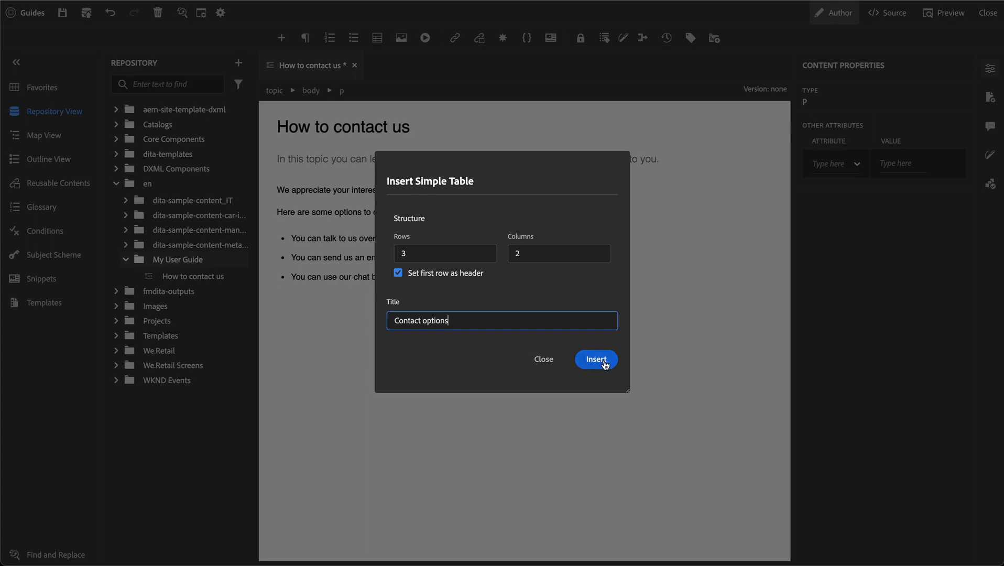
pyautogui.click(603, 362)
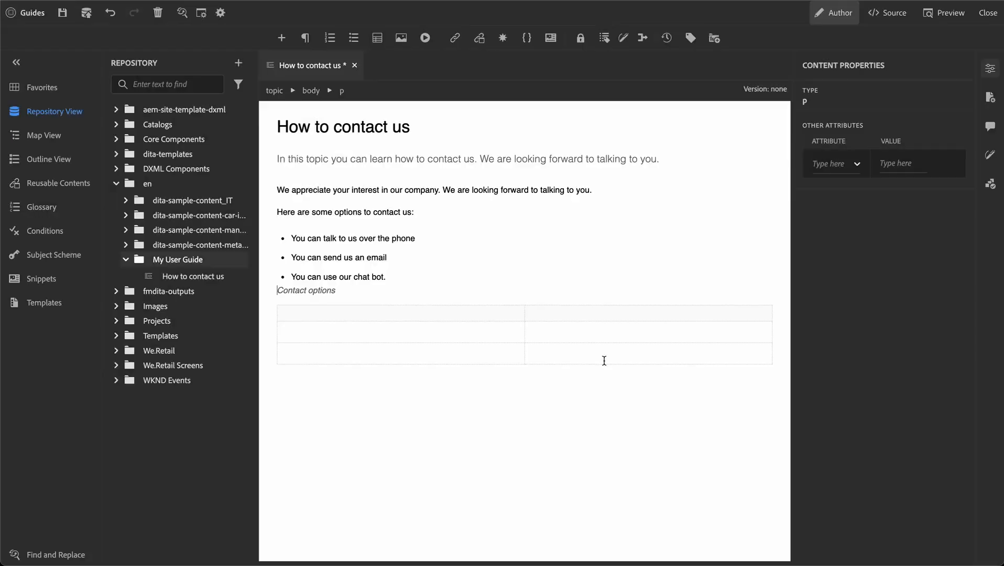
pyautogui.click(302, 313)
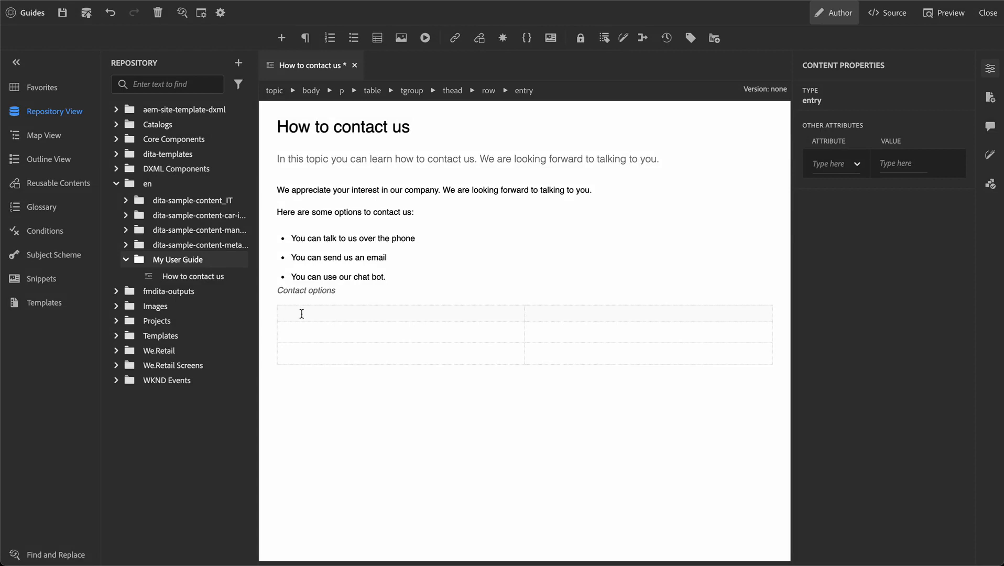
# Enter headers 'Contact option' and 'Contact details', plus an Email row with the contact email address.
pyautogui.write('Contact option')
pyautogui.press('Tab')
pyautogui.write('Contact details')
pyautogui.write('Email')
pyautogui.press('Tab')
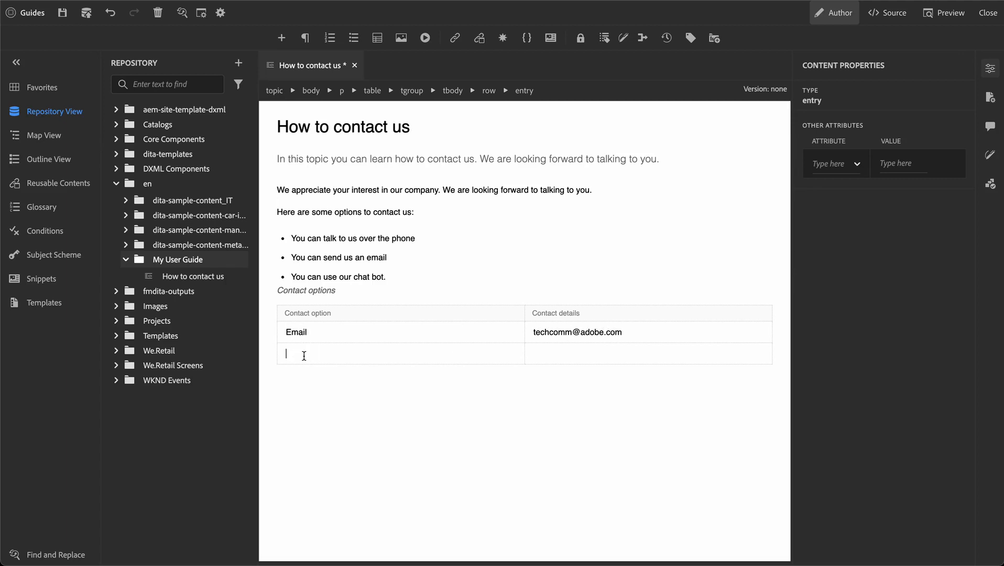
# Add a Phone Number row with its number and a Chat bot row ('Visit adobe.com to open our chatbot.'), then save.
pyautogui.click(304, 356)
pyautogui.write('Phone NUmber')
pyautogui.press('BackSpace')
pyautogui.press('BackSpace')
pyautogui.press('BackSpace')
pyautogui.press('BackSpace')
pyautogui.press('BackSpace')
pyautogui.write('umber')
pyautogui.press('Tab')
pyautogui.write('+1-123-456789')
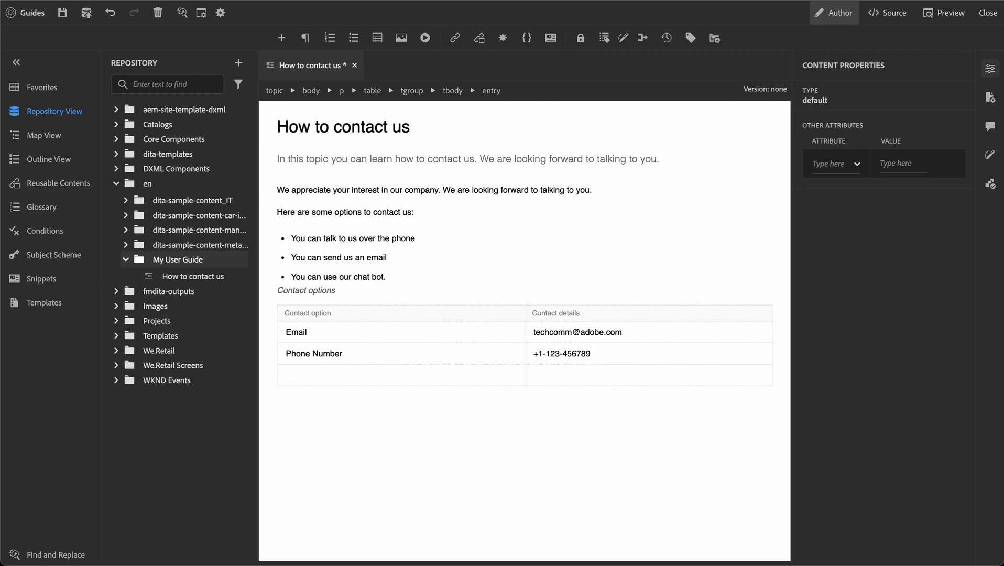
pyautogui.write('Chat bot')
pyautogui.press('Tab')
pyautogui.write('Visit adobe.com to open our chatbot.')
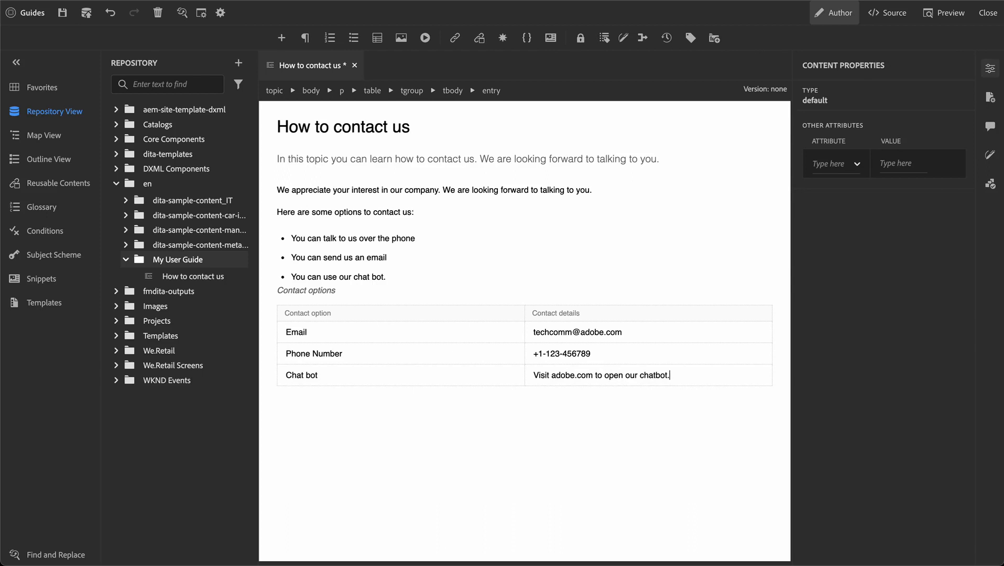
pyautogui.hotkey('ctrl', 's')
# Insert an empty paragraph above the first body paragraph and browse the repository for an image file.
pyautogui.click(278, 192)
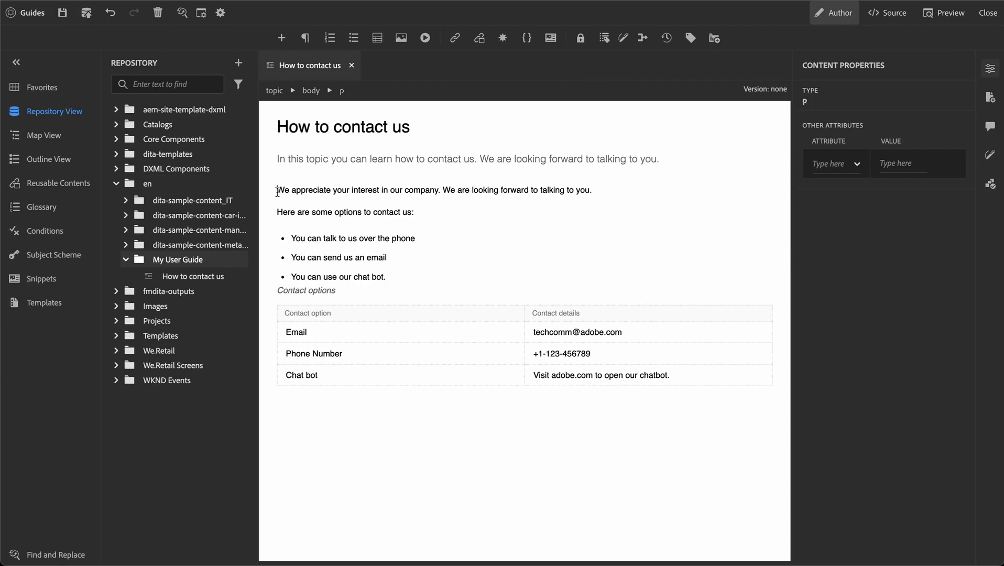
pyautogui.press('Return')
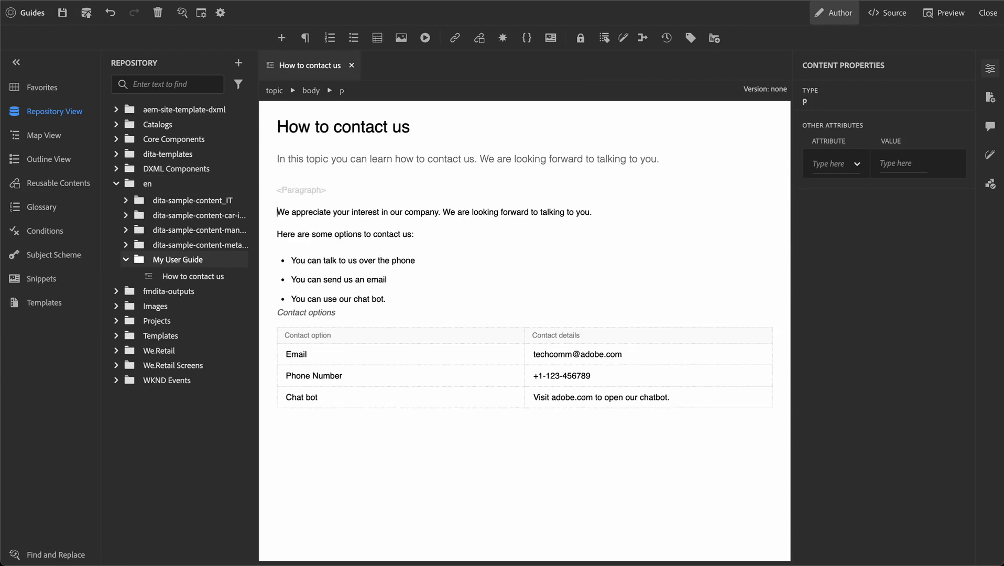
pyautogui.click(292, 191)
pyautogui.click(401, 38)
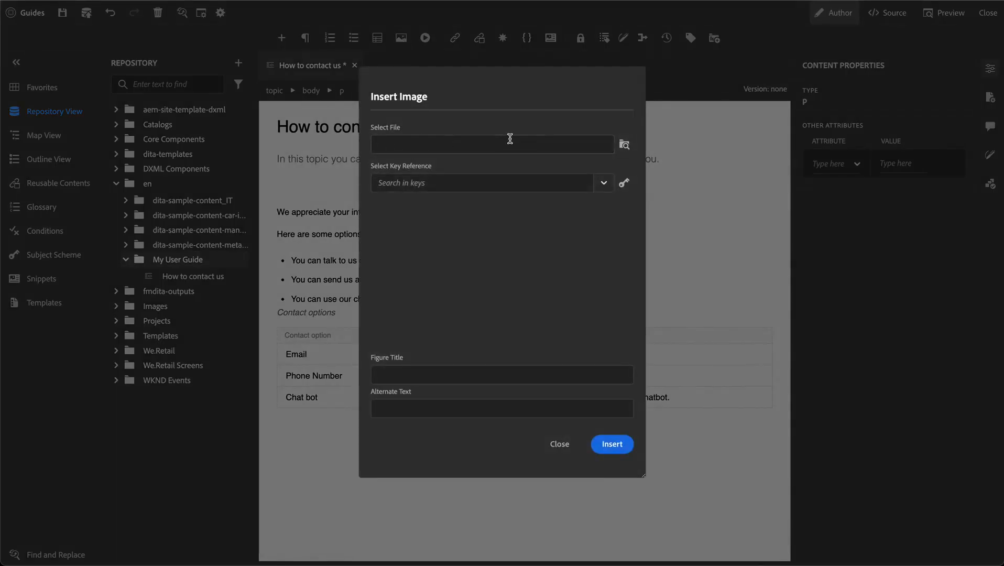
pyautogui.click(624, 145)
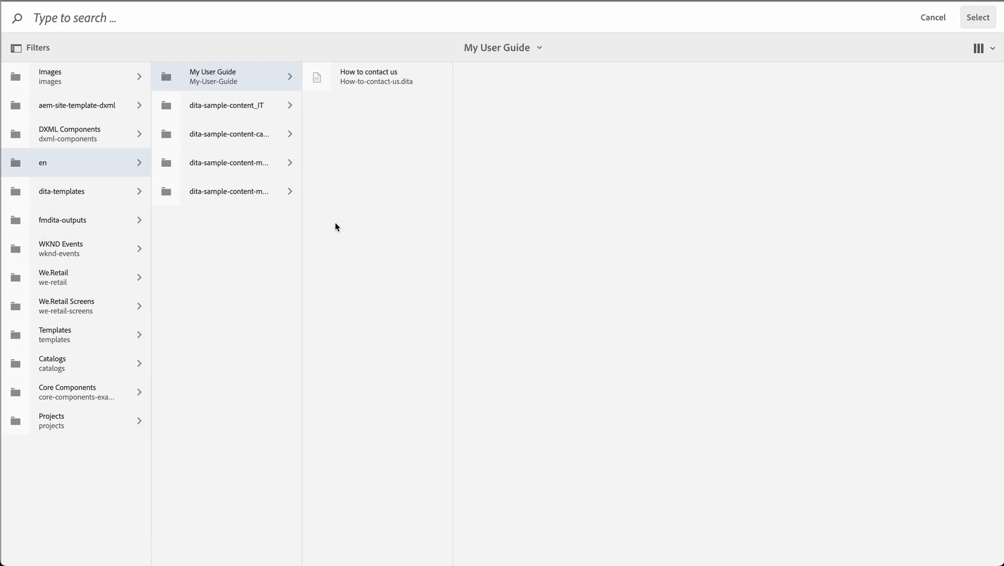
# Pick the Contact Symbol image (AdobeStock_265615970-Contact-us.jpeg) from the Images folder.
pyautogui.click(983, 48)
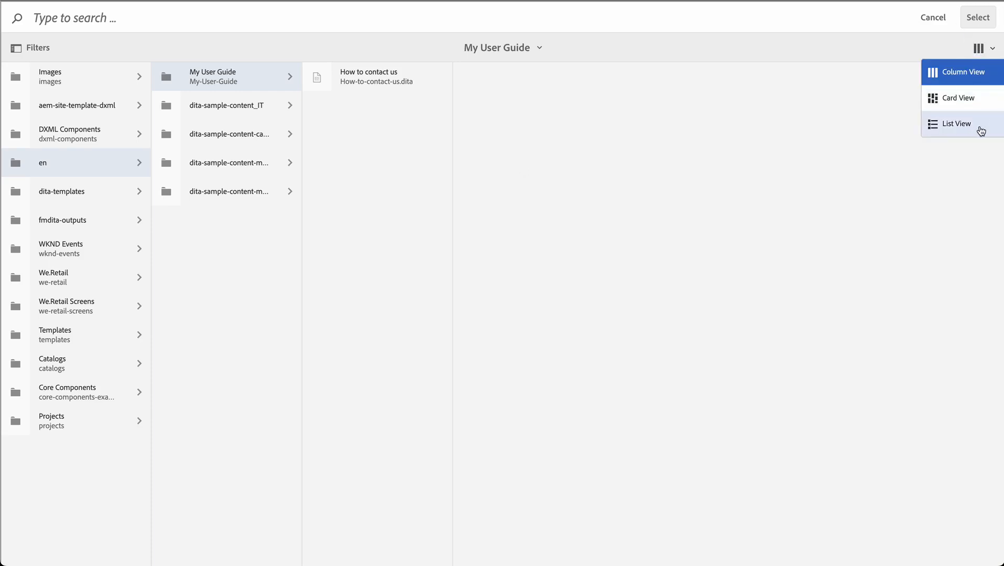
pyautogui.click(575, 218)
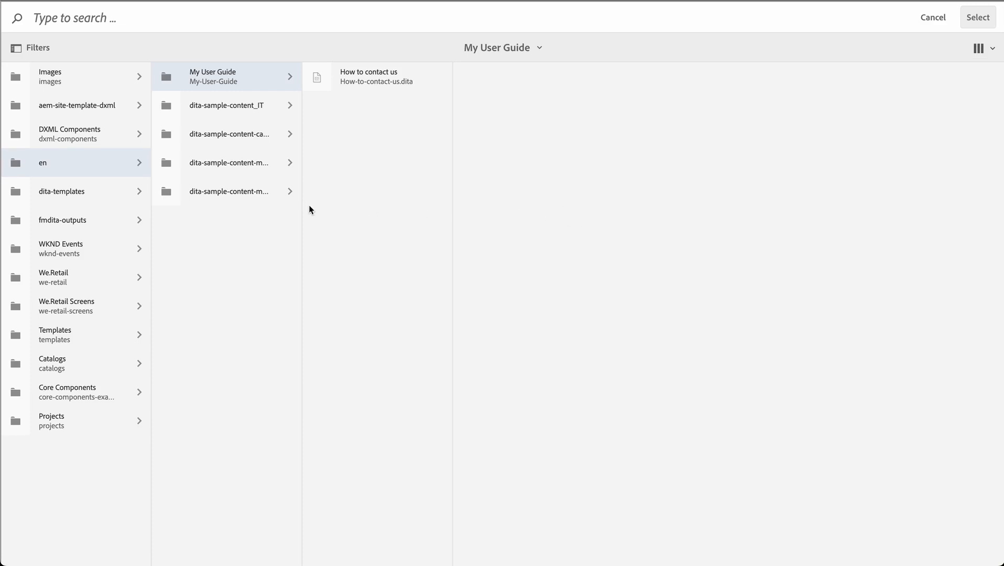
pyautogui.click(75, 79)
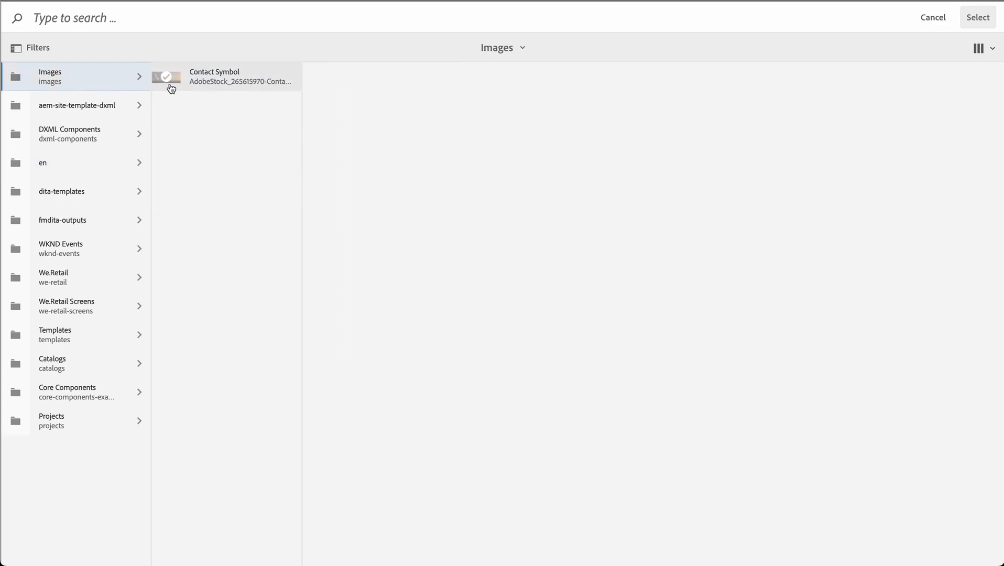
pyautogui.click(238, 78)
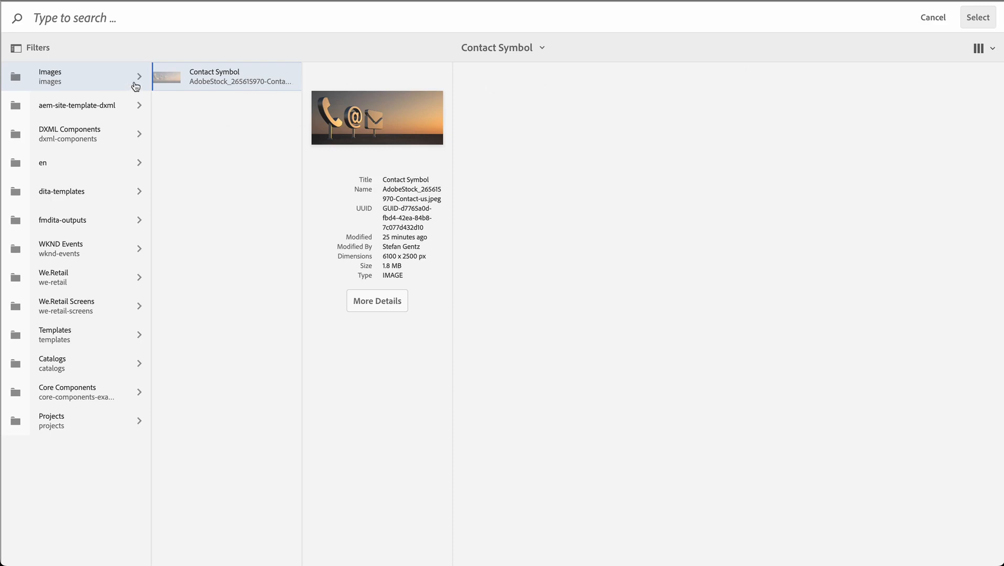
pyautogui.click(166, 77)
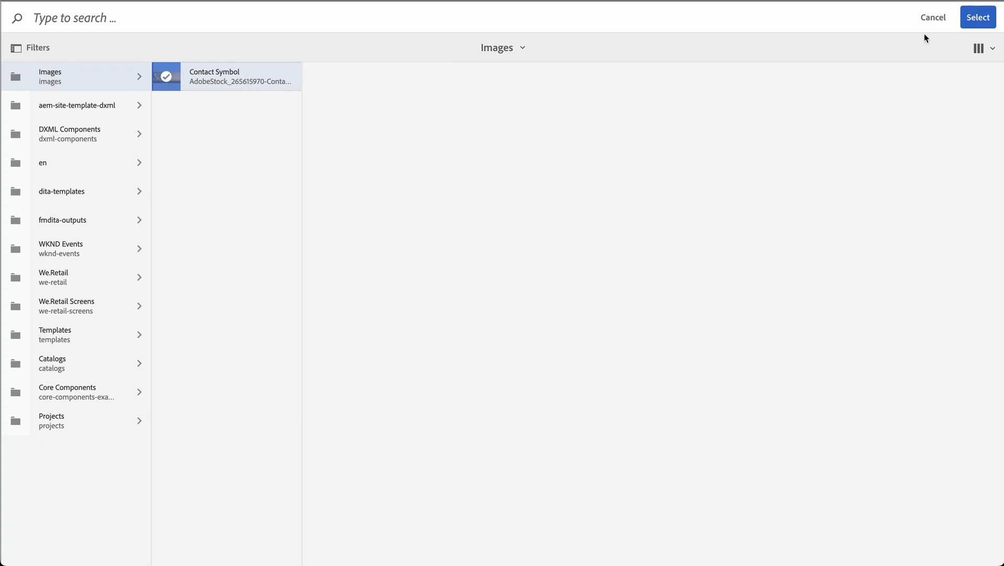
pyautogui.click(977, 17)
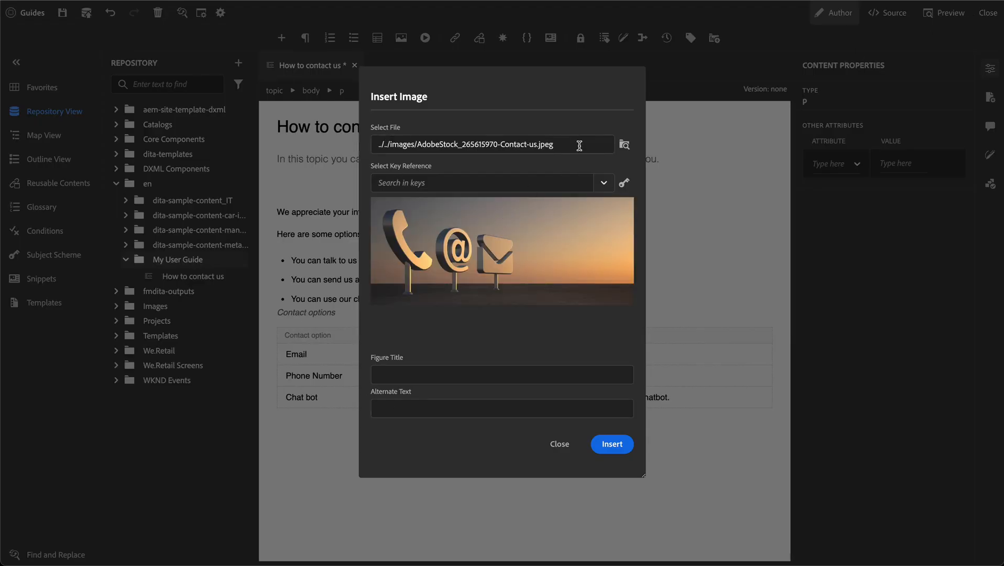
# Leave Figure Title empty, set alt text 'The images shows some icons for contact options in front of a sunset.', and insert.
pyautogui.moveTo(581, 144); pyautogui.dragTo(350, 146)
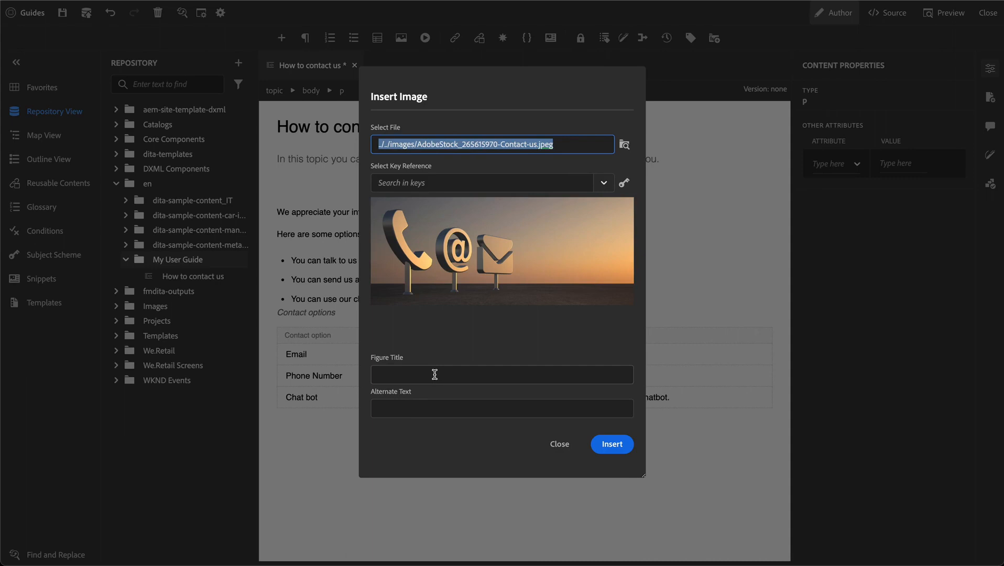
pyautogui.click(434, 374)
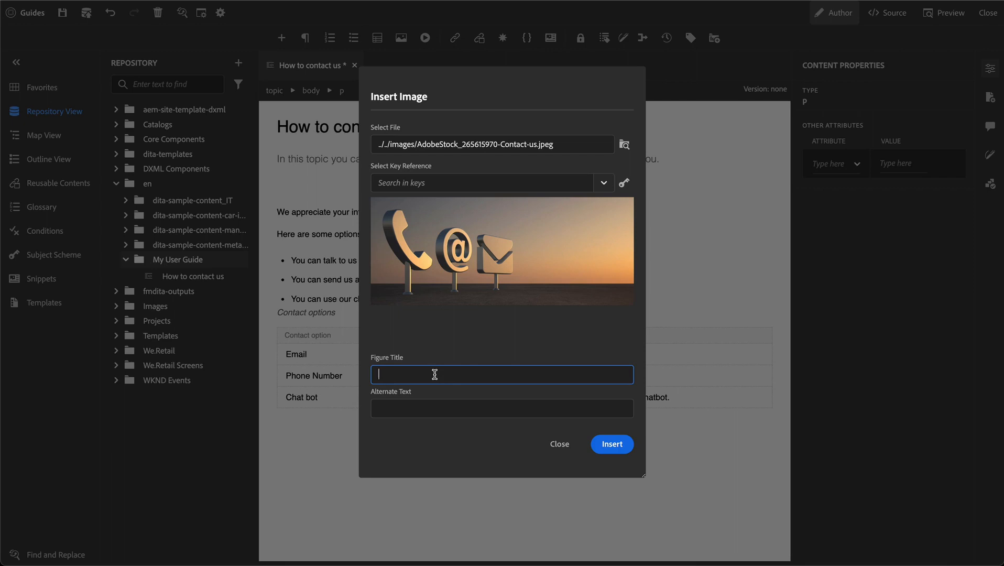
pyautogui.press('Tab')
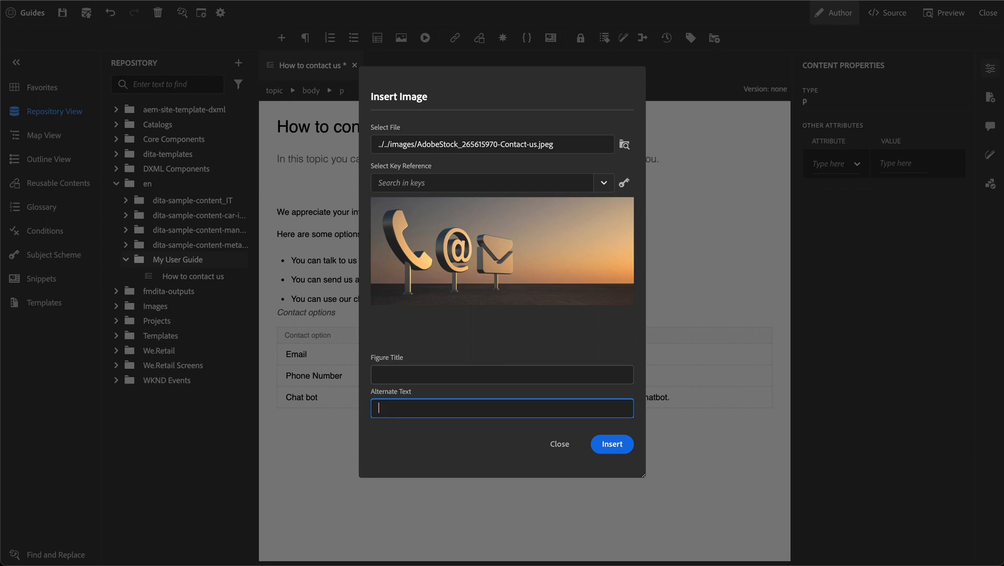
pyautogui.write('The images shows some icons ')
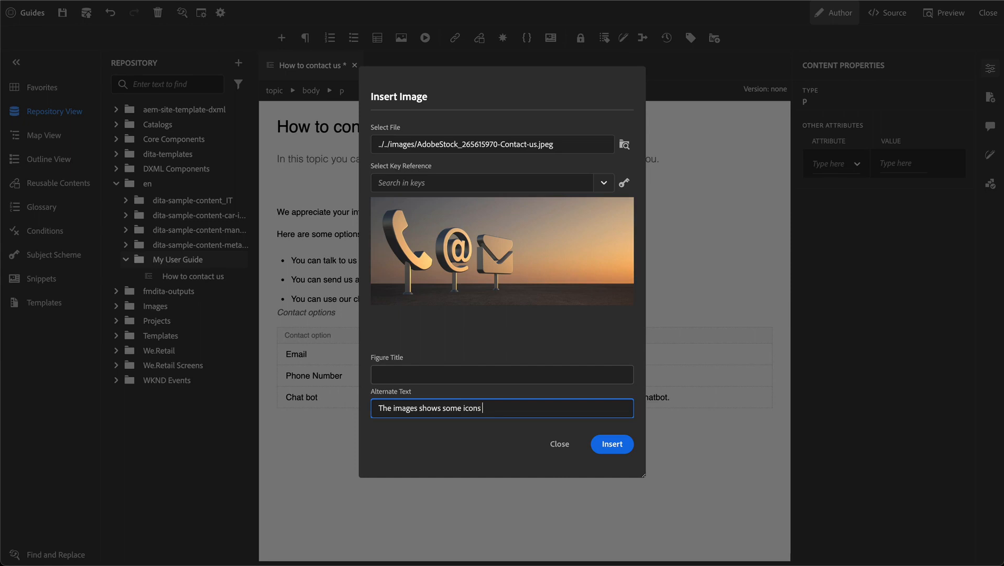
pyautogui.write('for contact options in front of a sunset.')
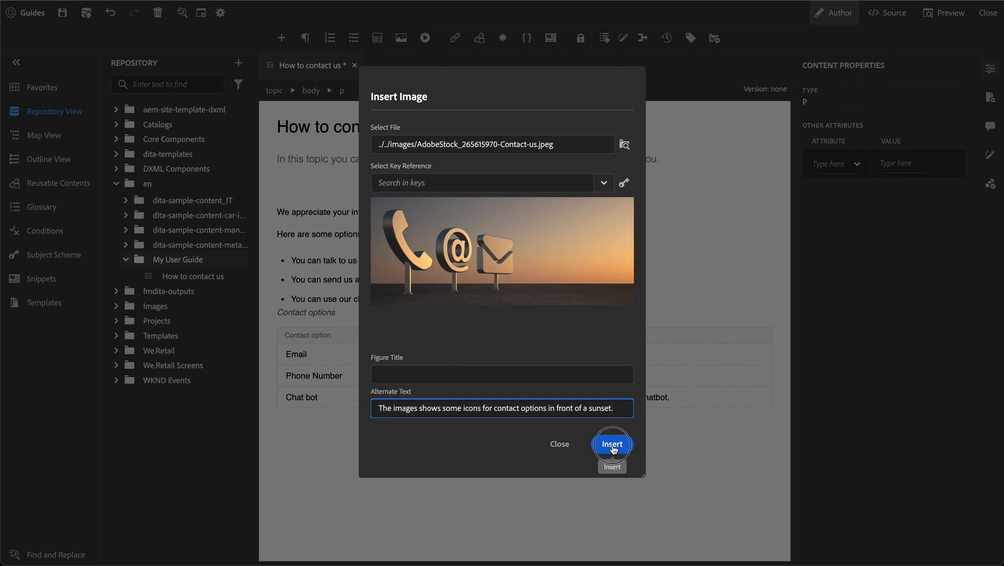
pyautogui.click(612, 444)
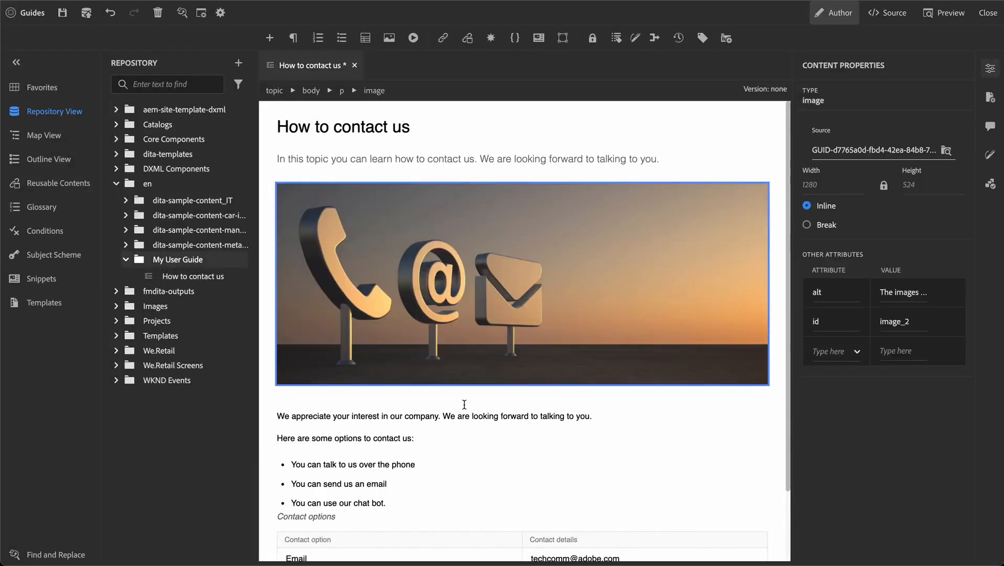
# Below the first paragraph, type 'Please allow us a few hours to get back to your email.'.
pyautogui.click(450, 407)
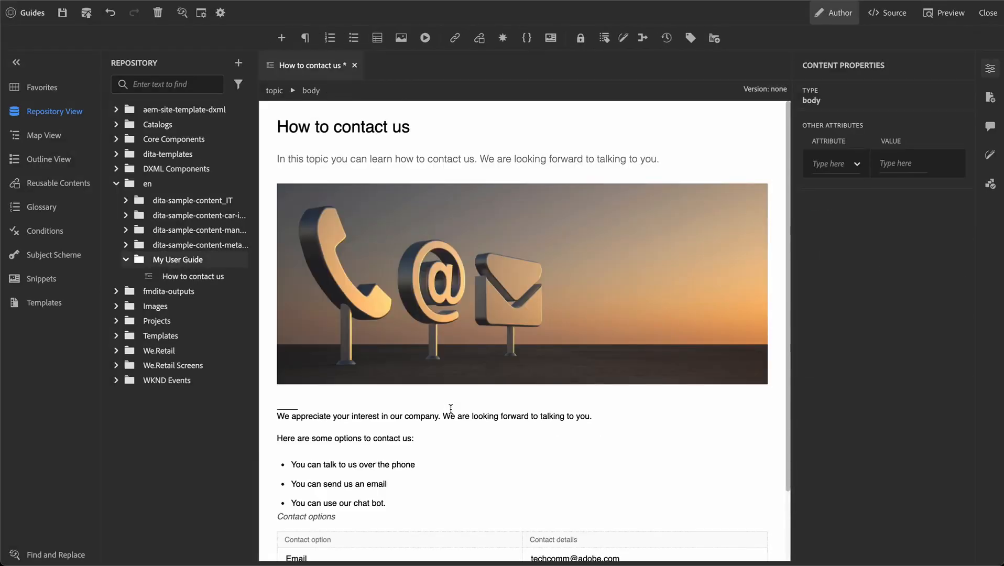
pyautogui.scroll(-3, 472, 283)
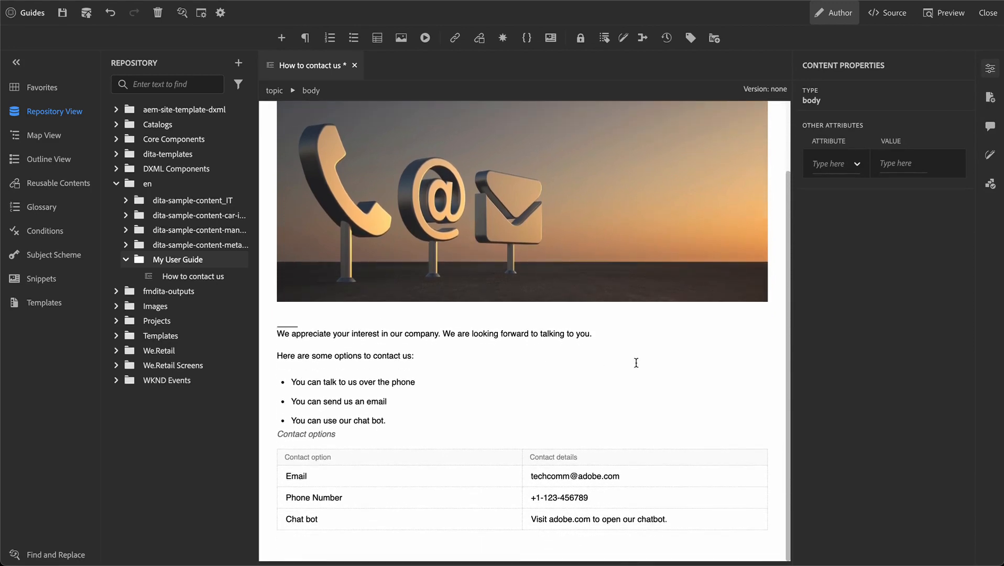
pyautogui.click(627, 334)
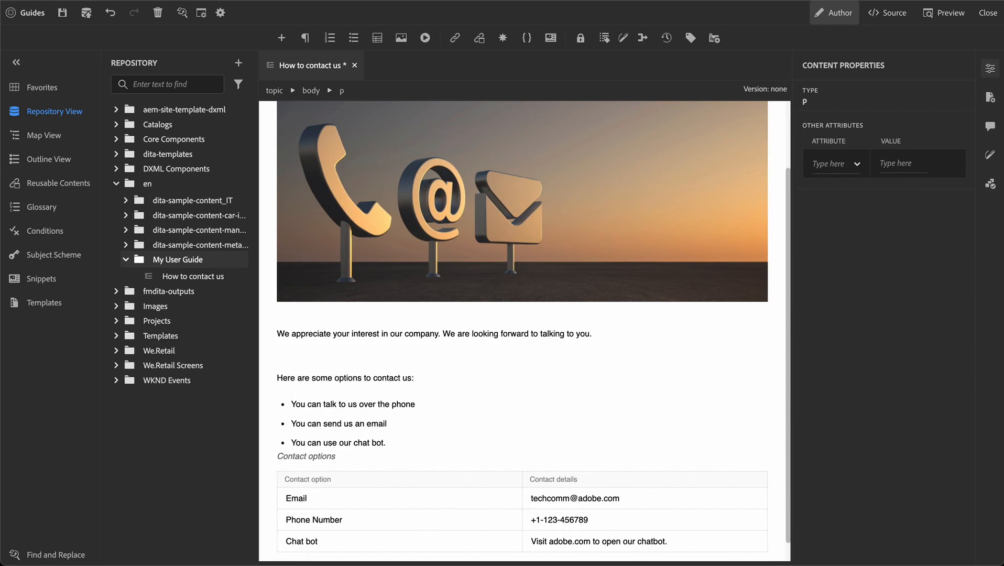
pyautogui.write('Please allow us a feww')
pyautogui.press('BackSpace')
pyautogui.write('hours to get back to your ')
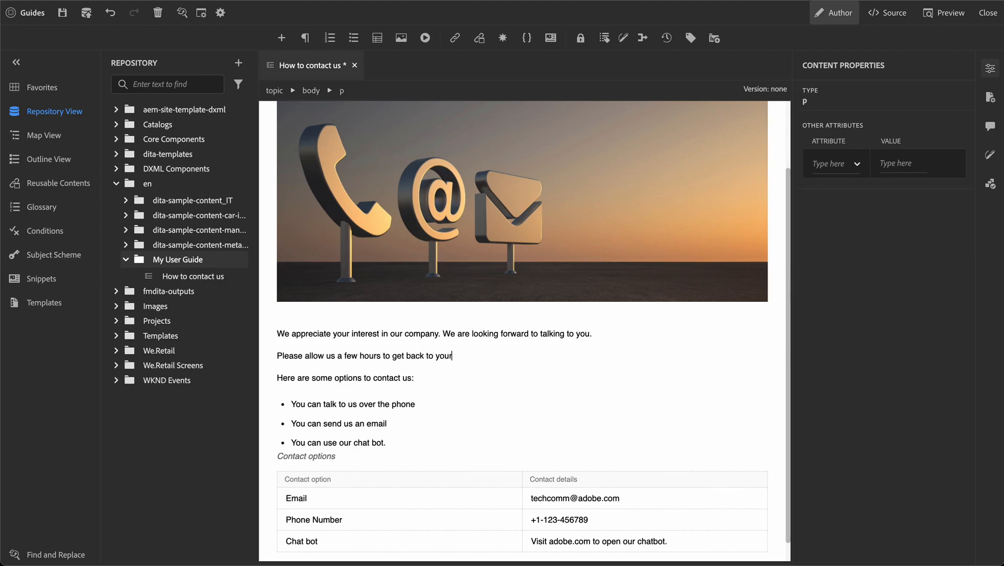
pyautogui.write('emails')
pyautogui.press('BackSpace')
pyautogui.write('.')
pyautogui.scroll(-1, 312, 356)
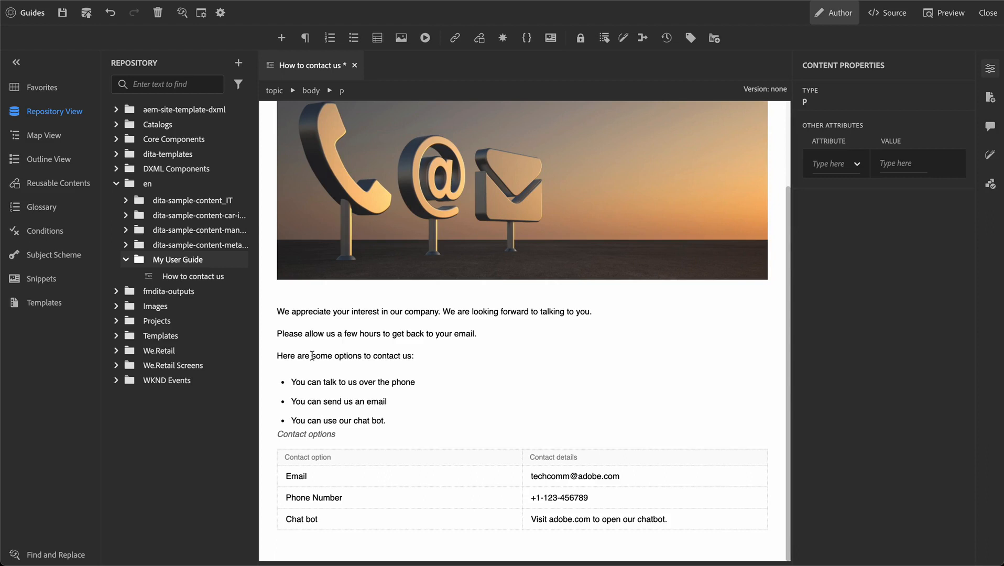
# Show the Outline view and step through the topic, title, shortdesc, body, image and body paragraphs.
pyautogui.click(60, 163)
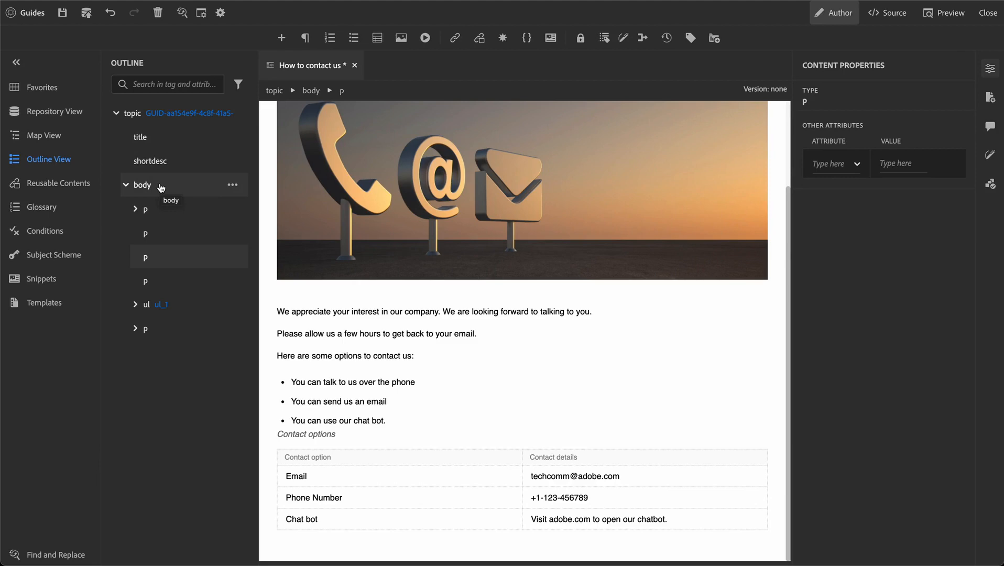
pyautogui.click(139, 120)
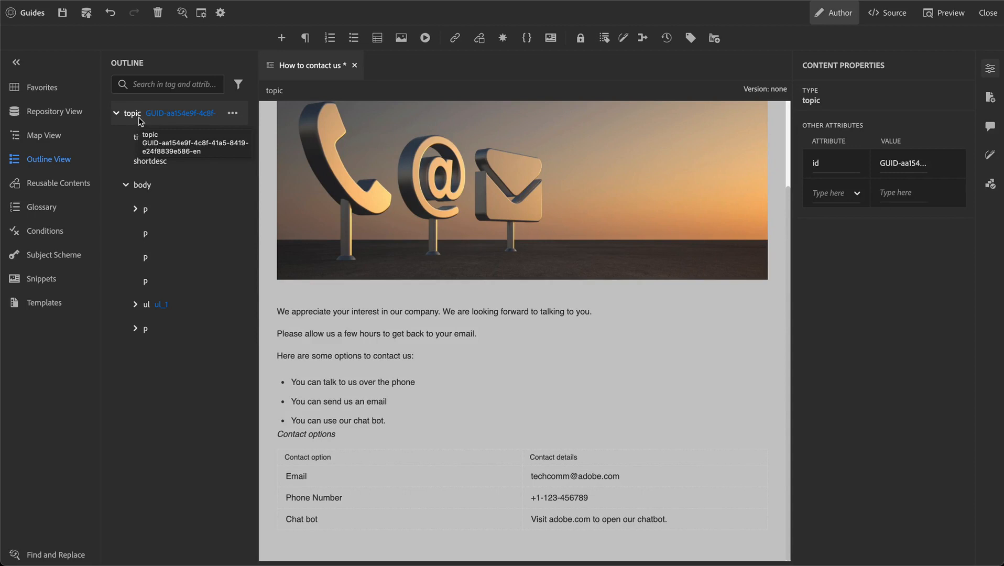
pyautogui.scroll(2, 408, 189)
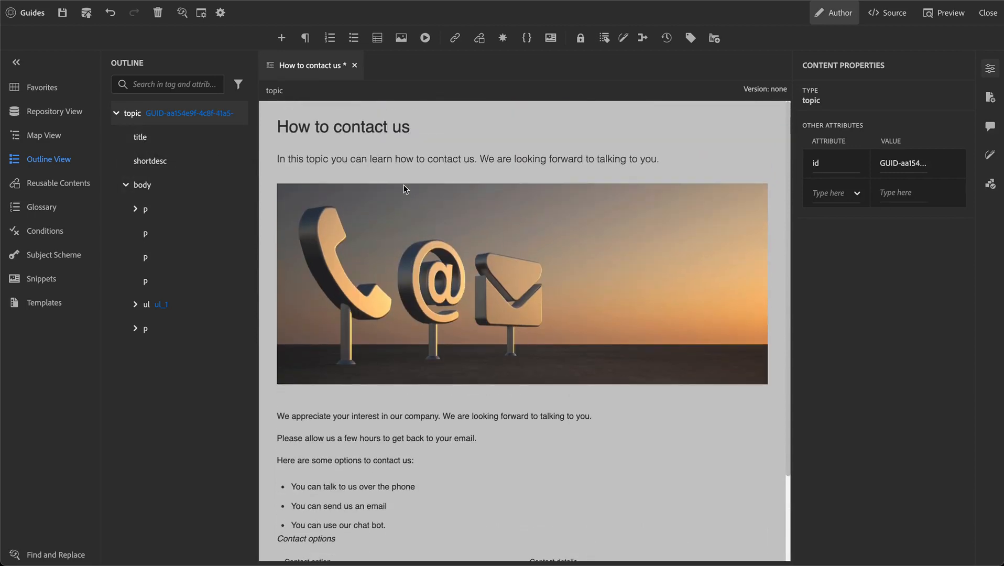
pyautogui.click(149, 140)
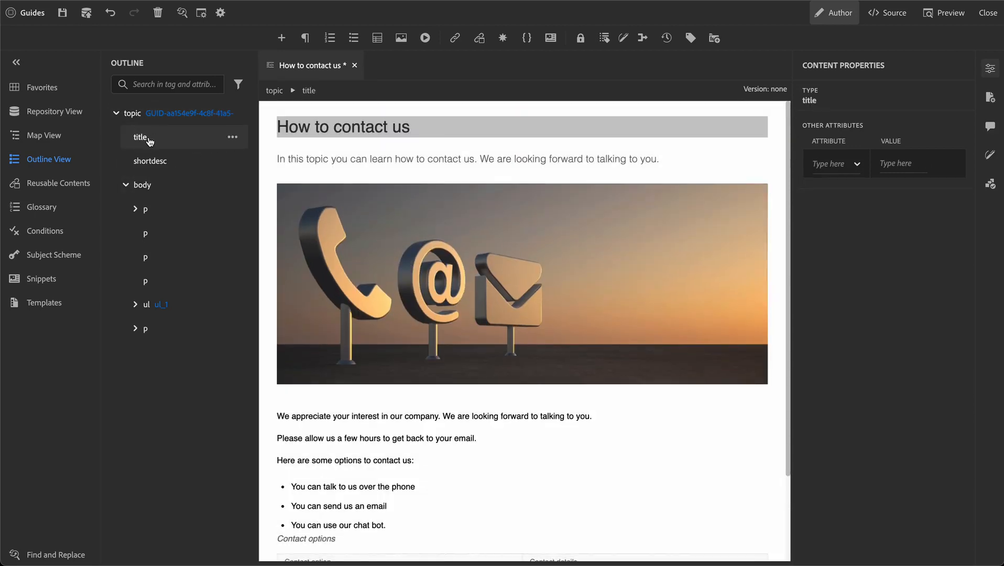
pyautogui.click(151, 164)
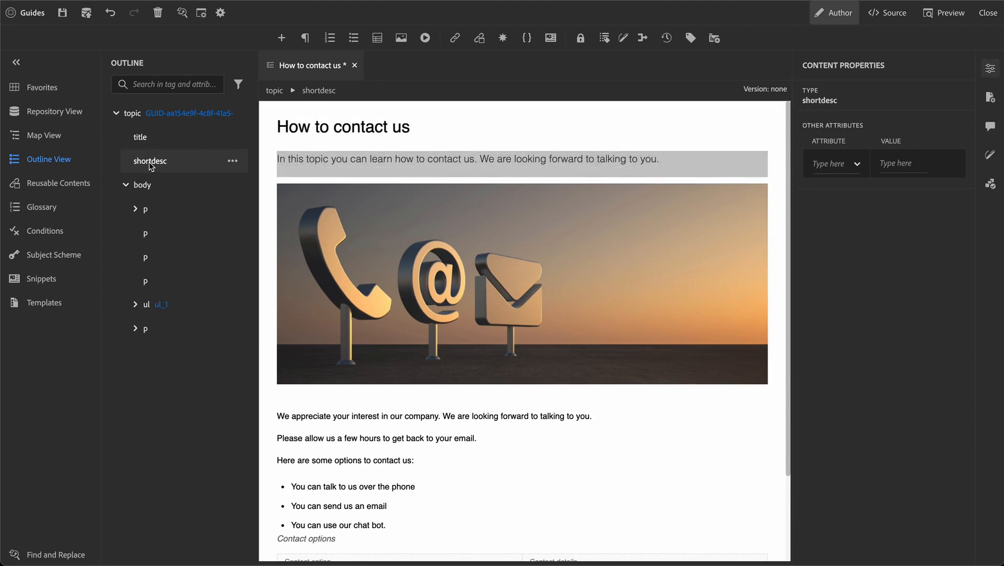
pyautogui.click(155, 187)
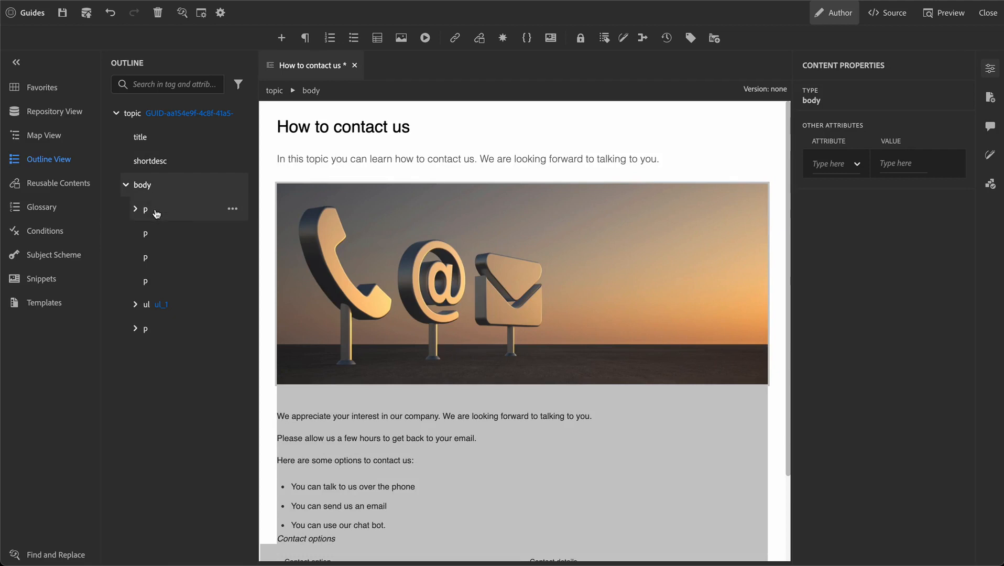
pyautogui.click(156, 211)
pyautogui.click(135, 209)
pyautogui.click(173, 233)
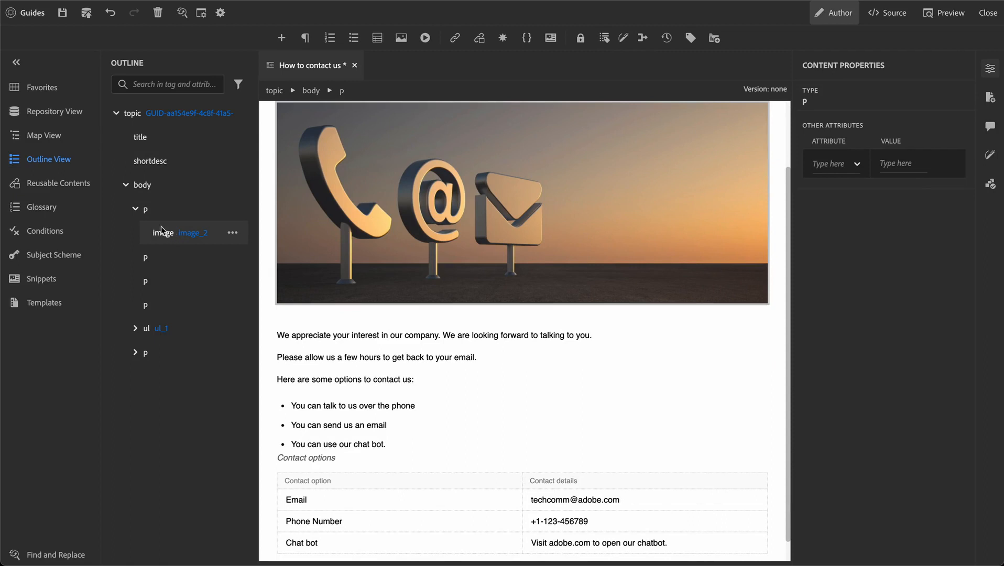
pyautogui.click(135, 209)
pyautogui.click(153, 240)
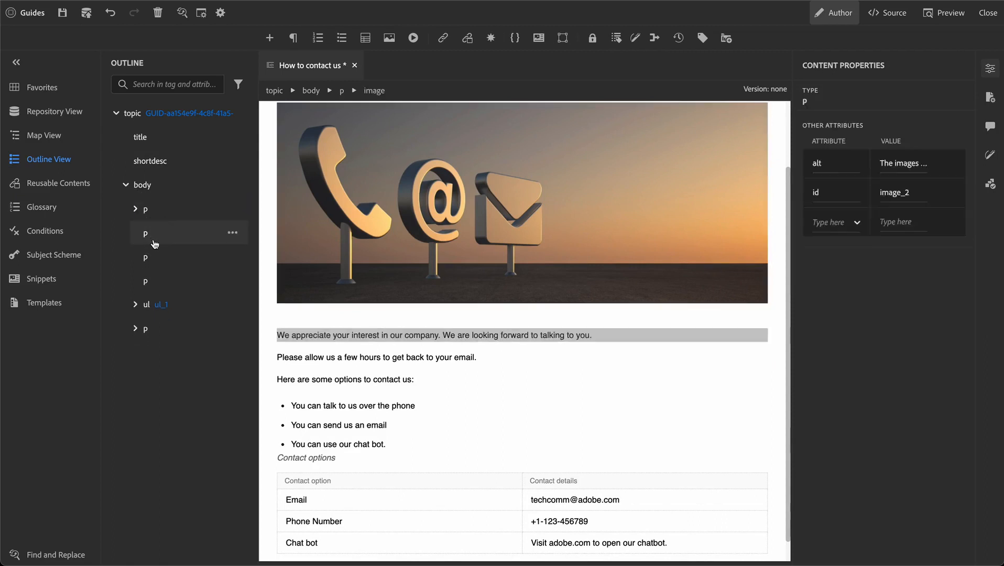
pyautogui.click(157, 258)
pyautogui.click(159, 277)
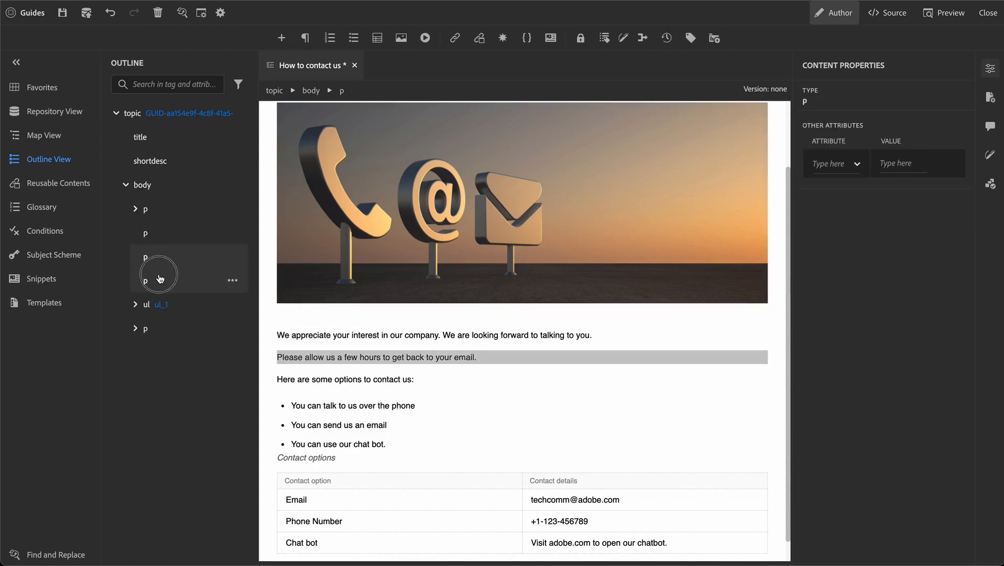
# Expand the ul_1 list items and table_2 down to its 'Contact options' caption.
pyautogui.click(147, 305)
pyautogui.click(135, 305)
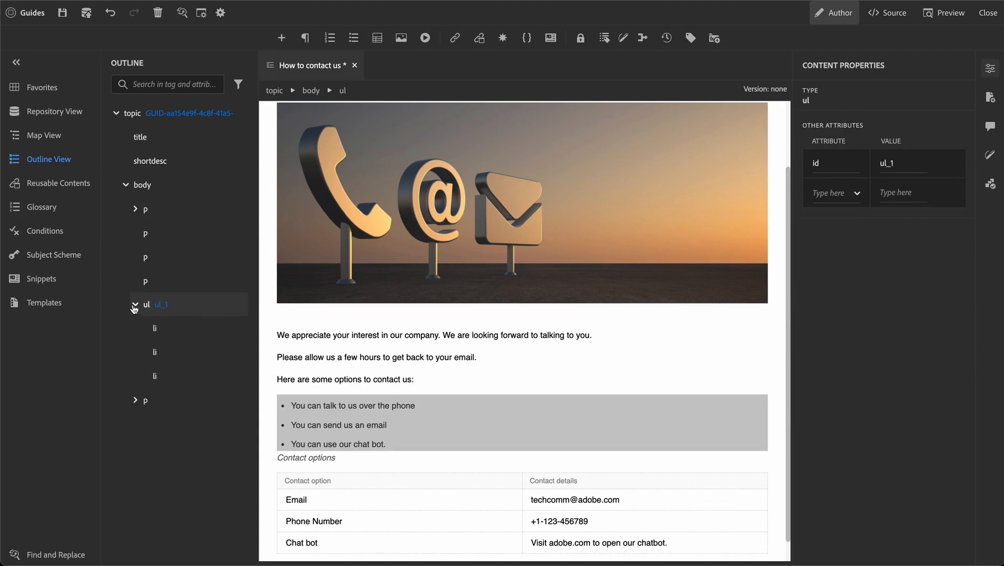
pyautogui.click(183, 354)
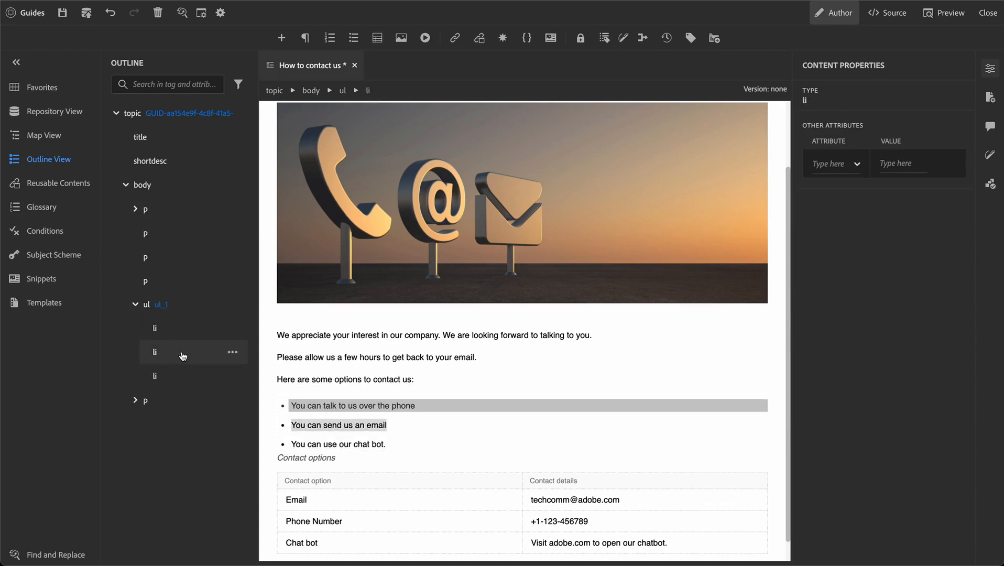
pyautogui.click(178, 375)
pyautogui.click(135, 402)
pyautogui.click(158, 422)
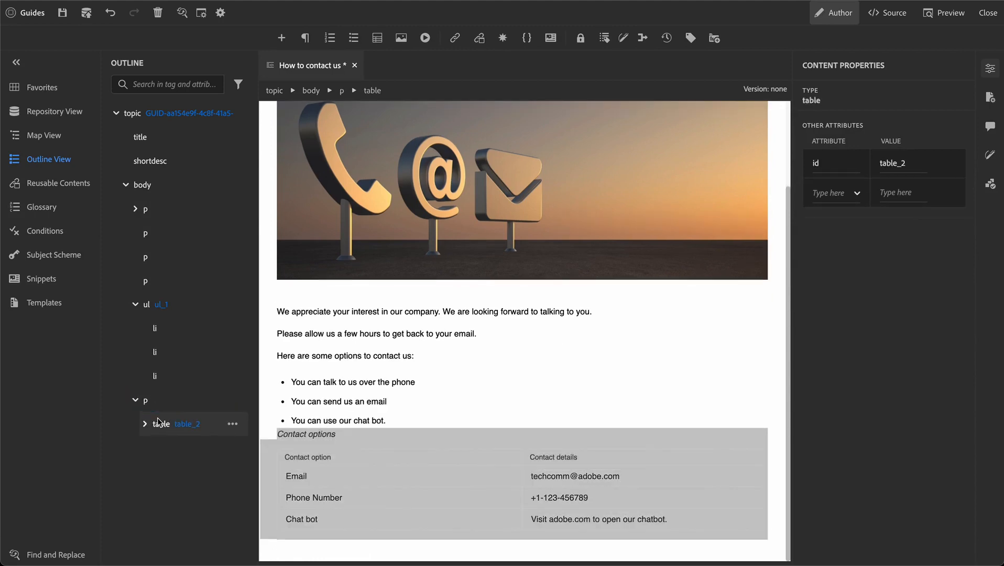
pyautogui.click(145, 423)
pyautogui.click(192, 454)
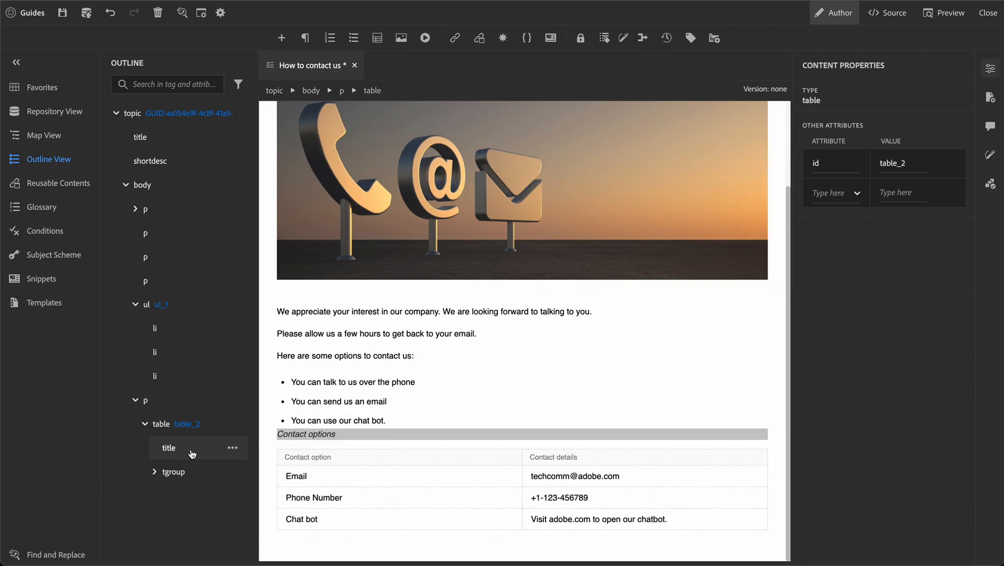
# Expand tgroup, thead and tbody to reveal the Contact details header and Email, Phone Number, Chat bot, Visit adobe.com entries.
pyautogui.click(154, 471)
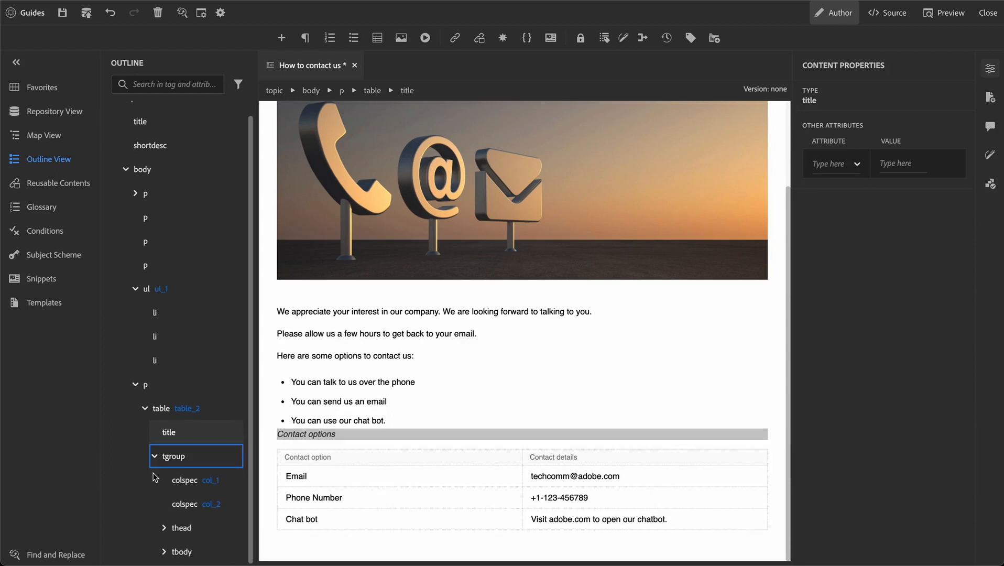
pyautogui.click(188, 530)
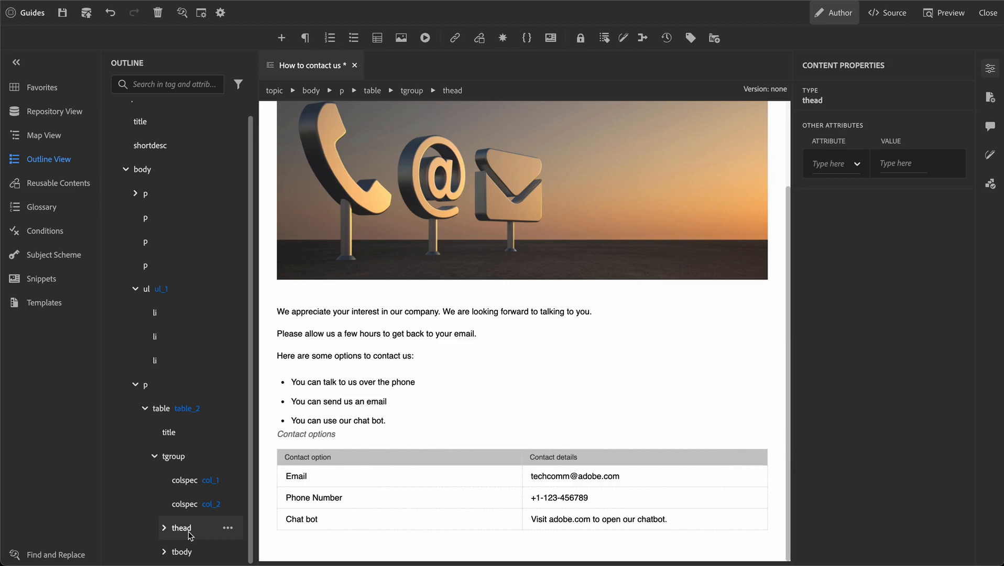
pyautogui.click(165, 528)
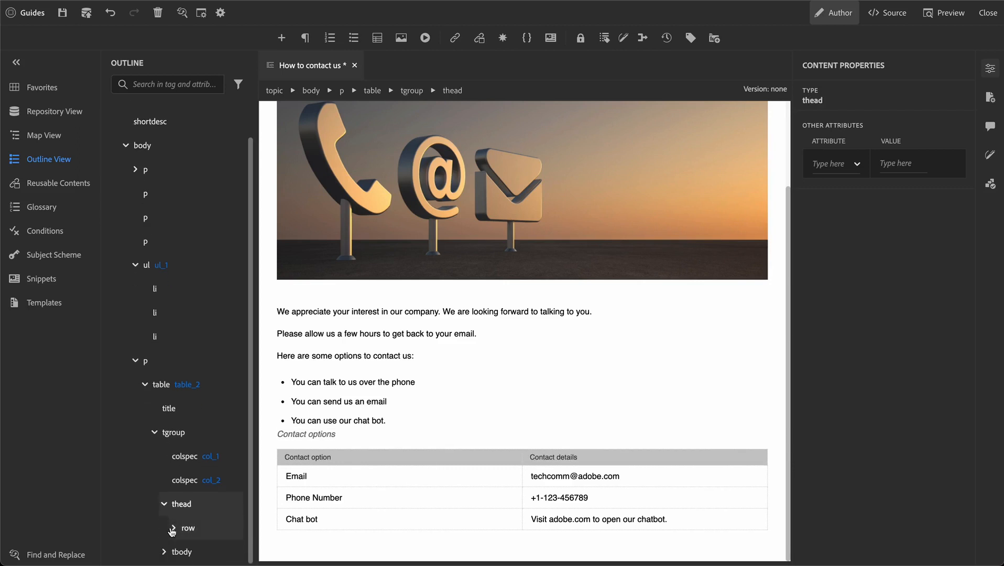
pyautogui.click(173, 529)
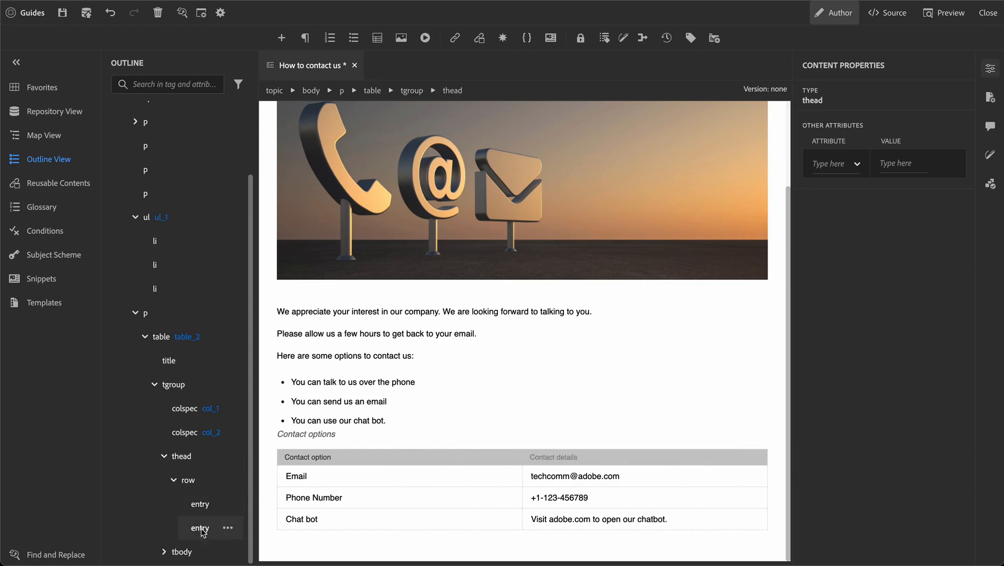
pyautogui.click(202, 531)
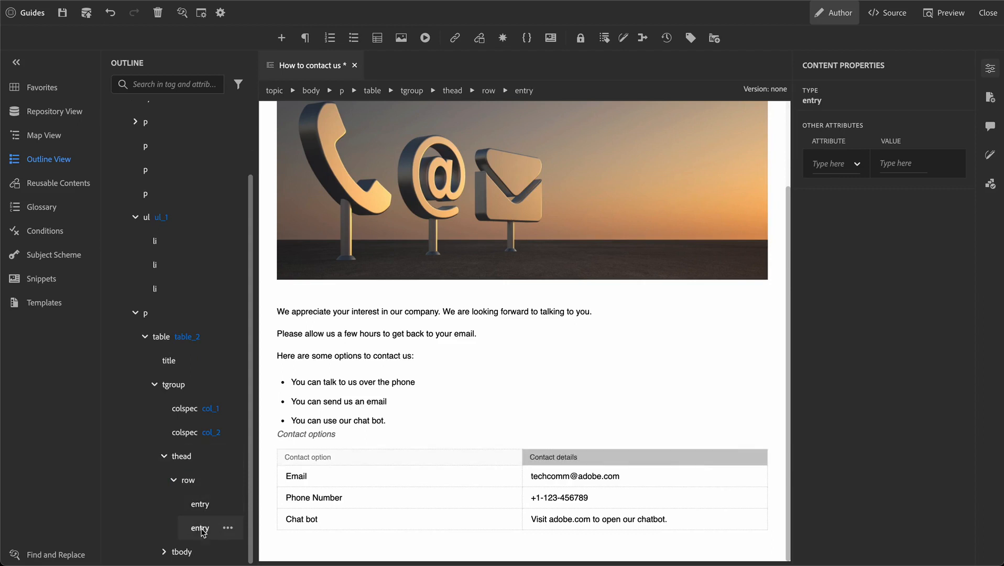
pyautogui.click(164, 551)
pyautogui.click(206, 485)
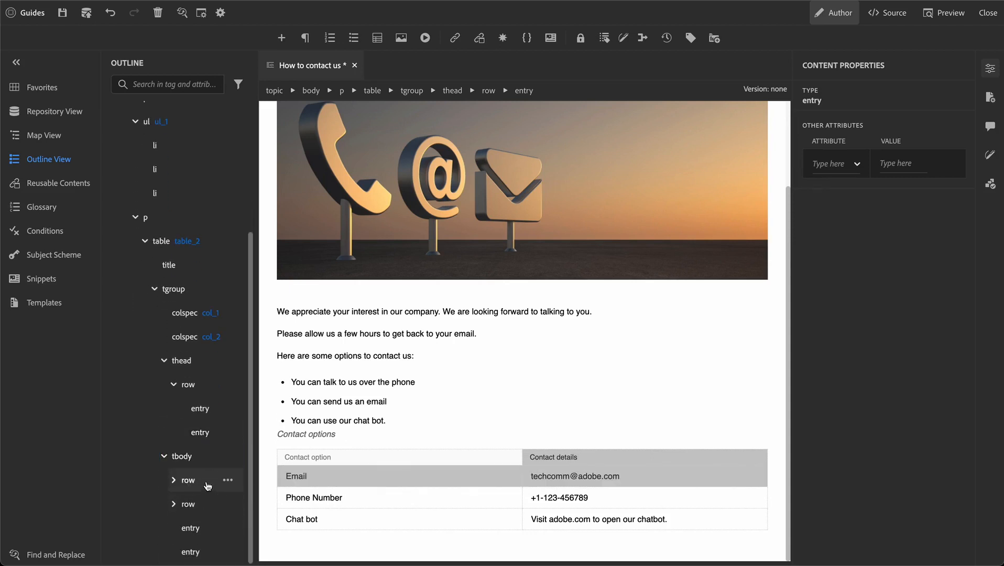
pyautogui.click(202, 504)
pyautogui.click(194, 528)
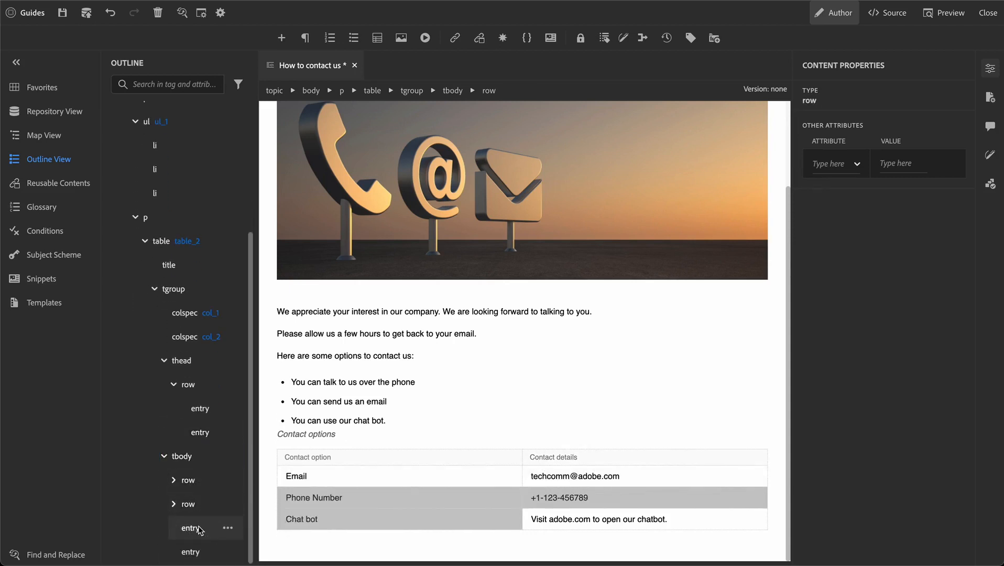
pyautogui.click(197, 552)
pyautogui.click(163, 457)
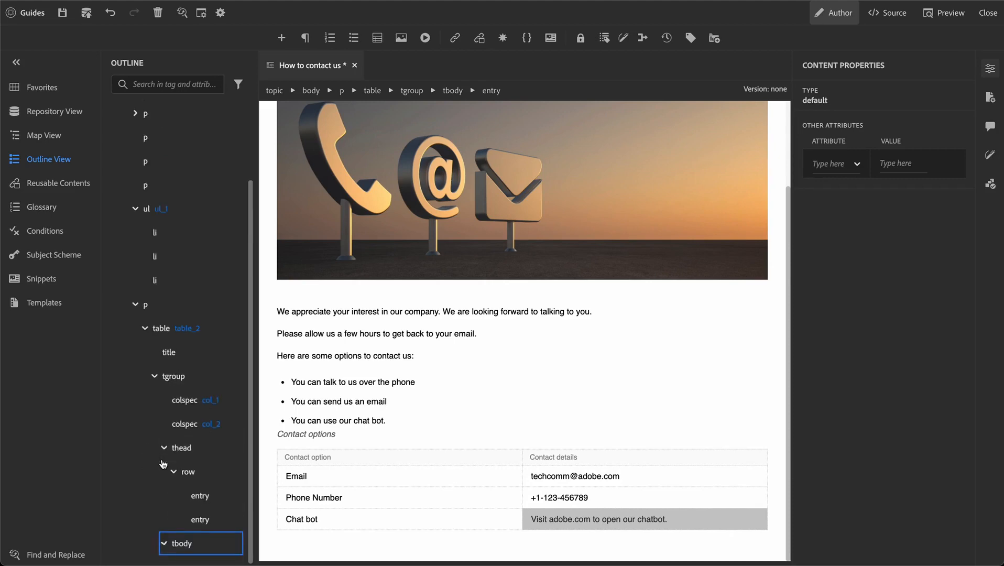
# Collapse the outline nodes and drag table_2 up between ul_1 and the following paragraph.
pyautogui.click(145, 336)
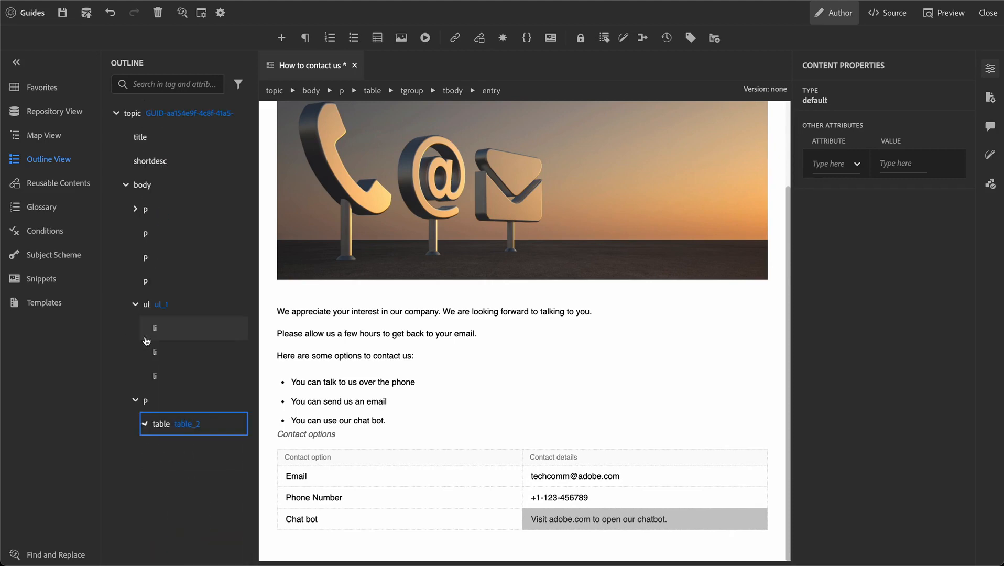
pyautogui.click(135, 304)
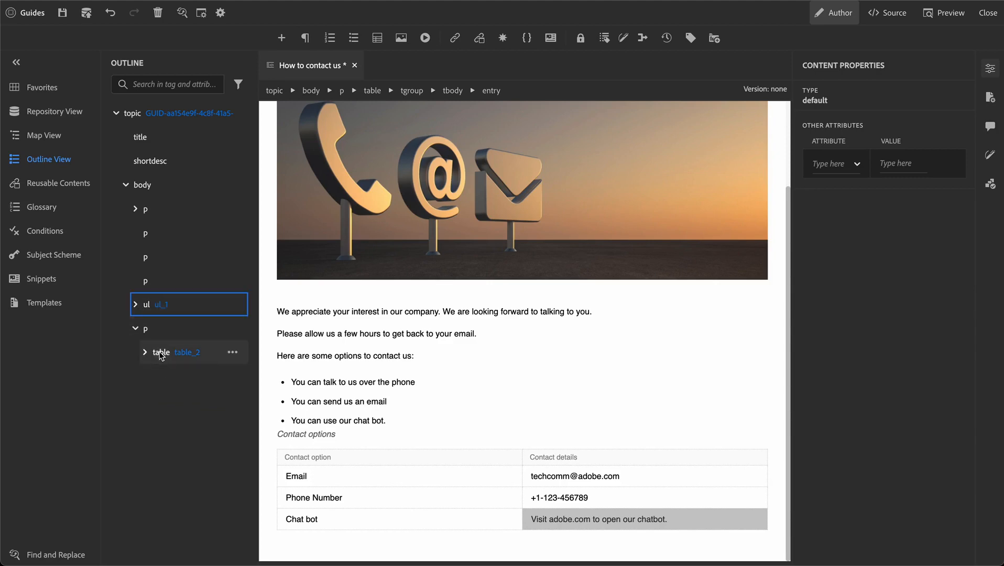
pyautogui.moveTo(161, 355); pyautogui.dragTo(145, 322)
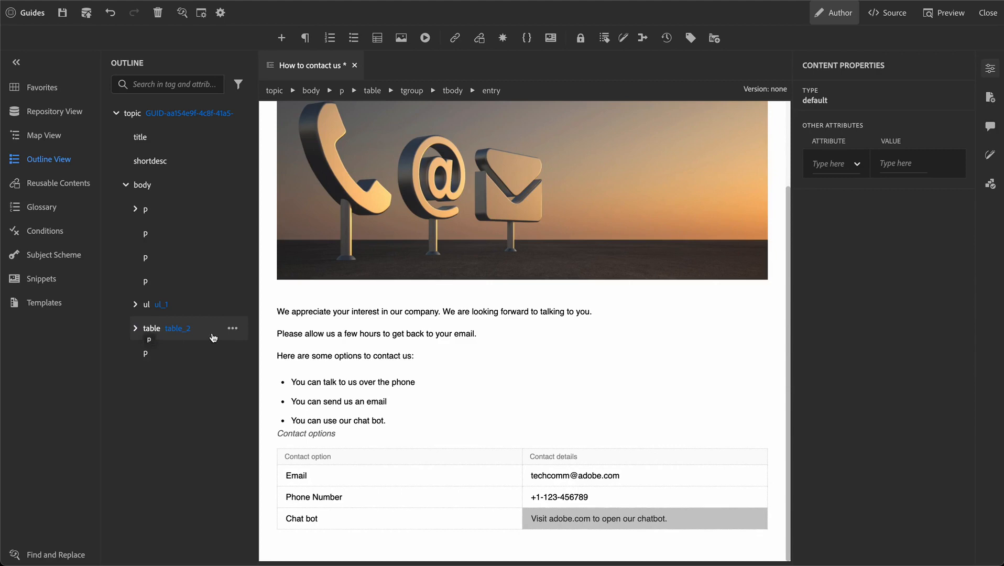
pyautogui.click(135, 328)
# Drag the 'Please allow us' email-reply paragraph below the contact table.
pyautogui.click(172, 234)
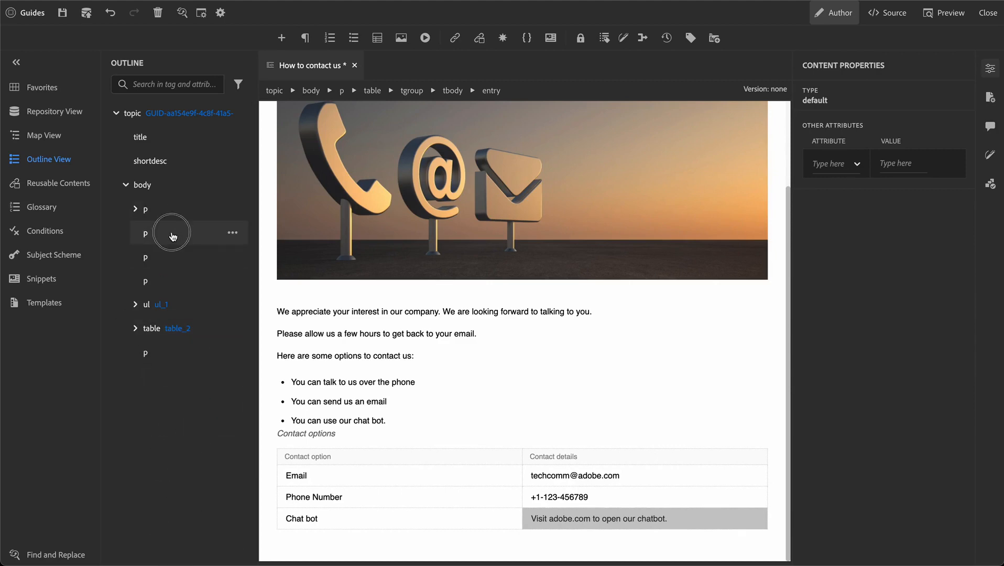
pyautogui.click(168, 258)
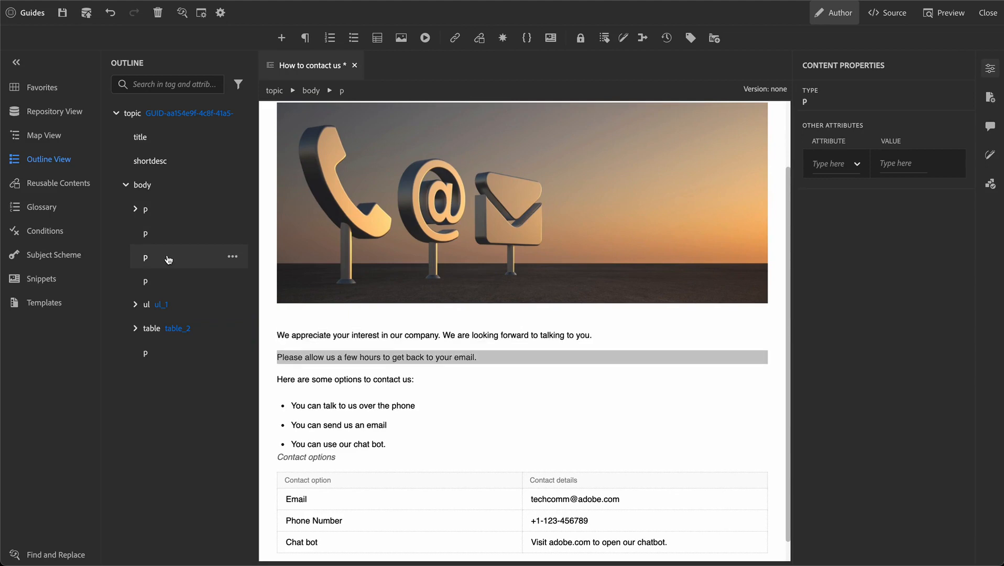
pyautogui.scroll(-1, 398, 359)
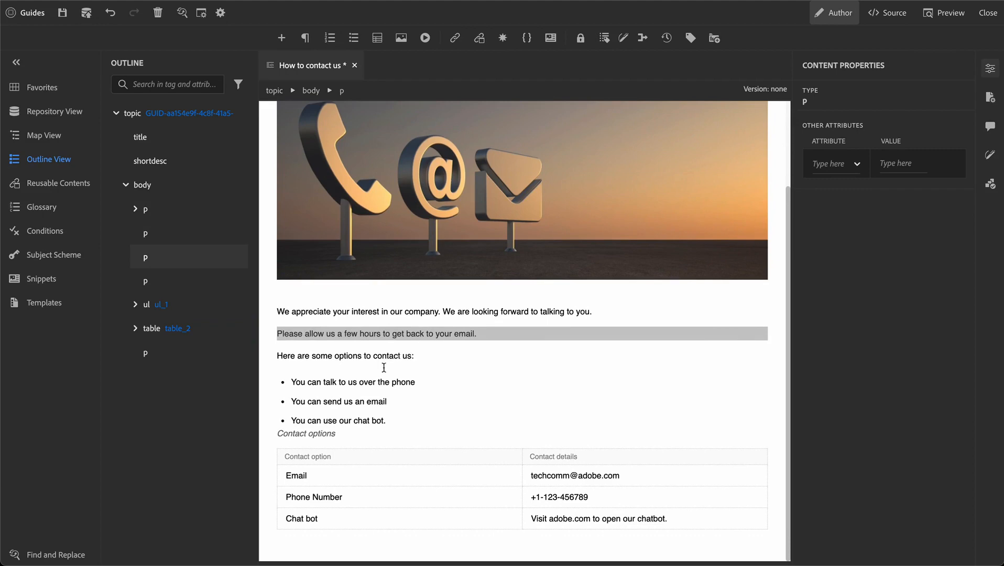
pyautogui.moveTo(146, 260); pyautogui.dragTo(140, 351)
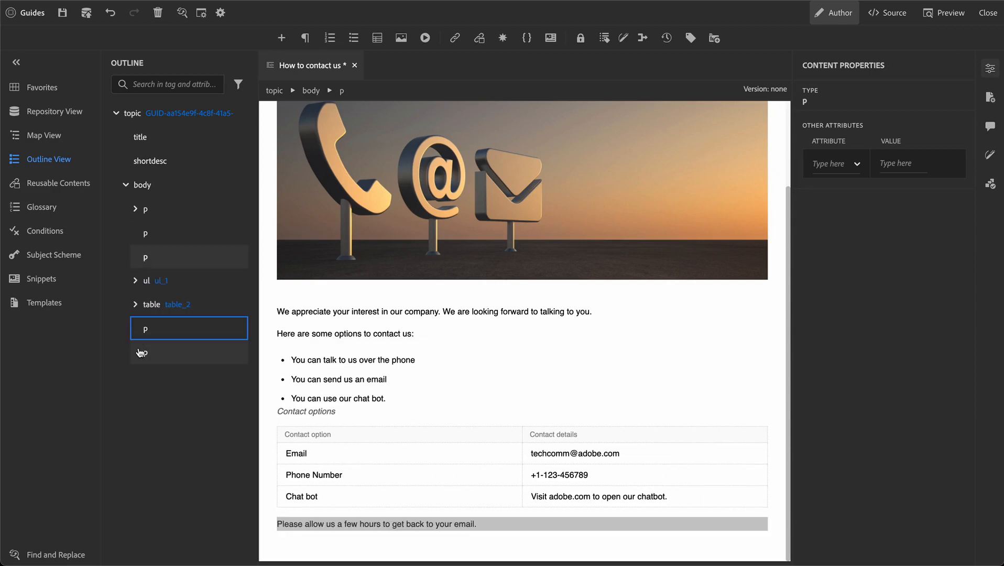
# Save the topic with Ctrl+S and switch to the XML Source view.
pyautogui.click(402, 394)
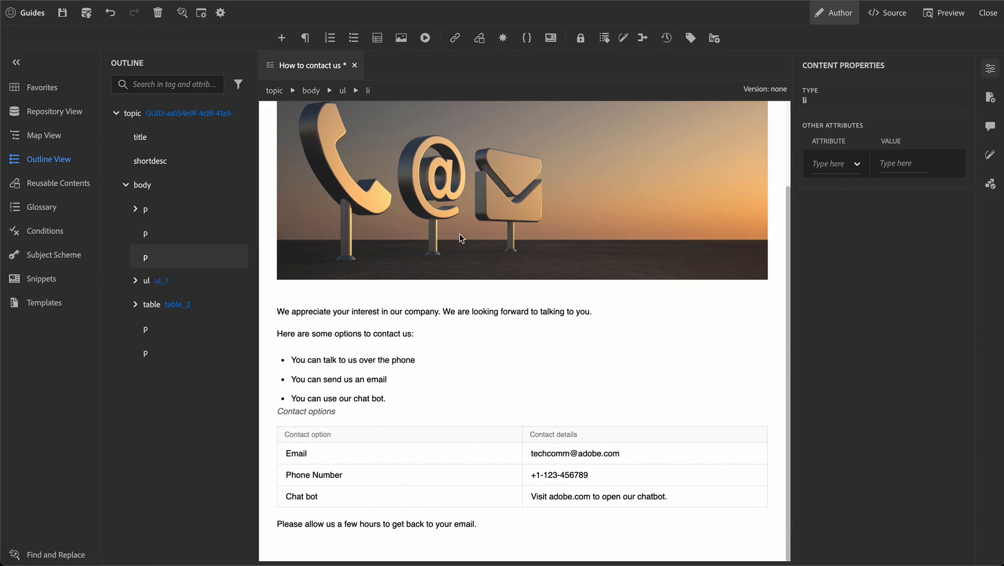
pyautogui.click(424, 308)
pyautogui.scroll(3, 425, 308)
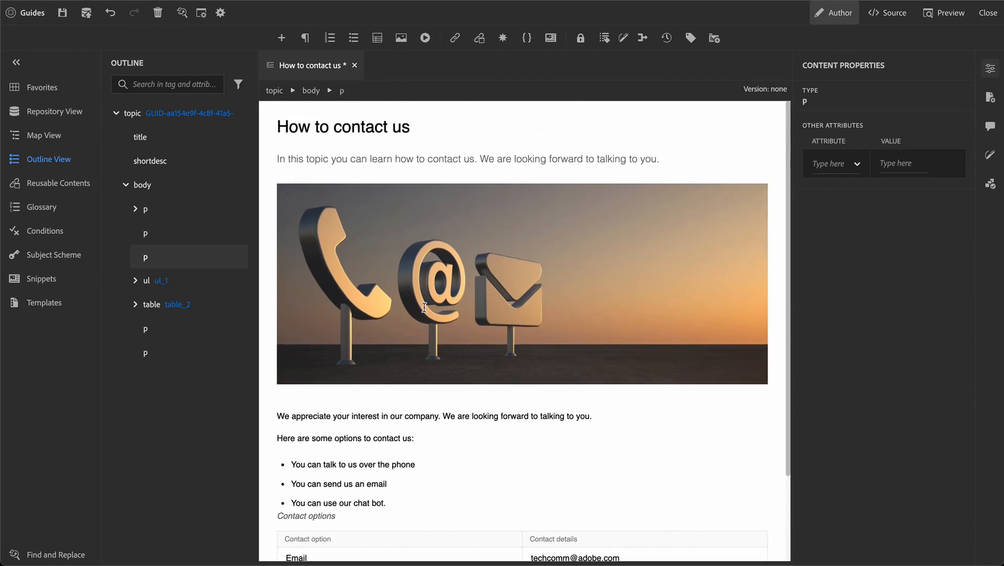
pyautogui.hotkey('ctrl', 's')
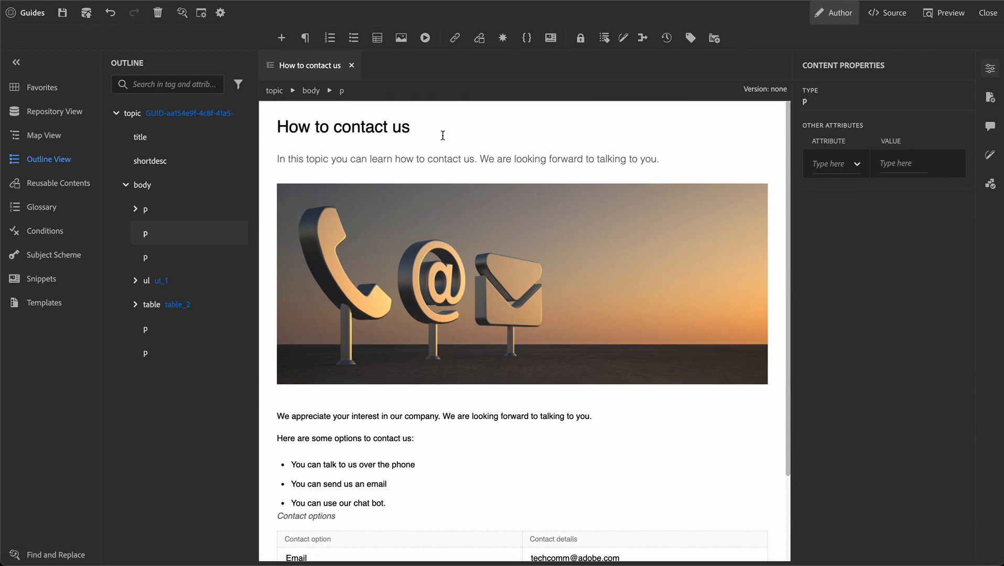
pyautogui.click(444, 163)
pyautogui.click(885, 15)
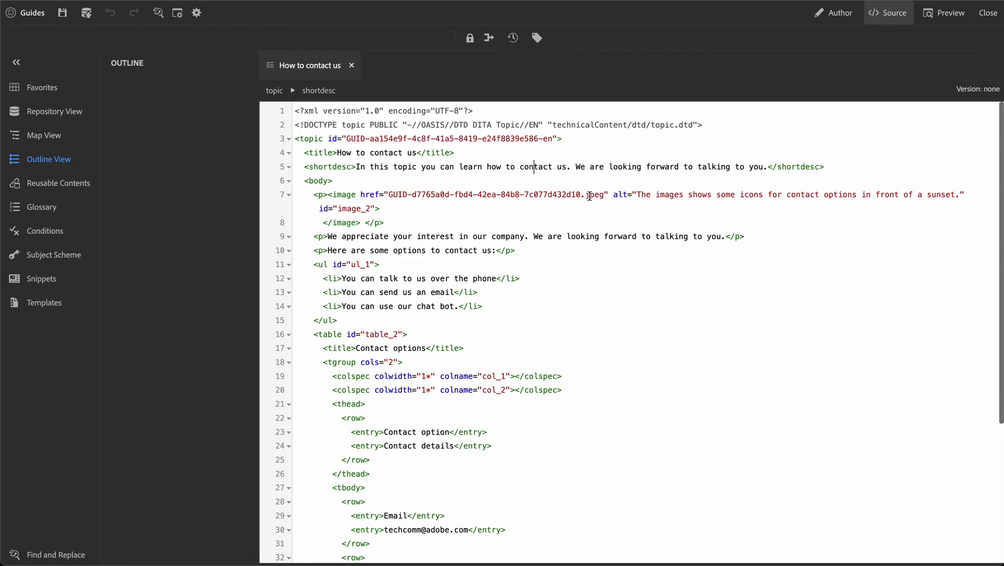
pyautogui.click(316, 137)
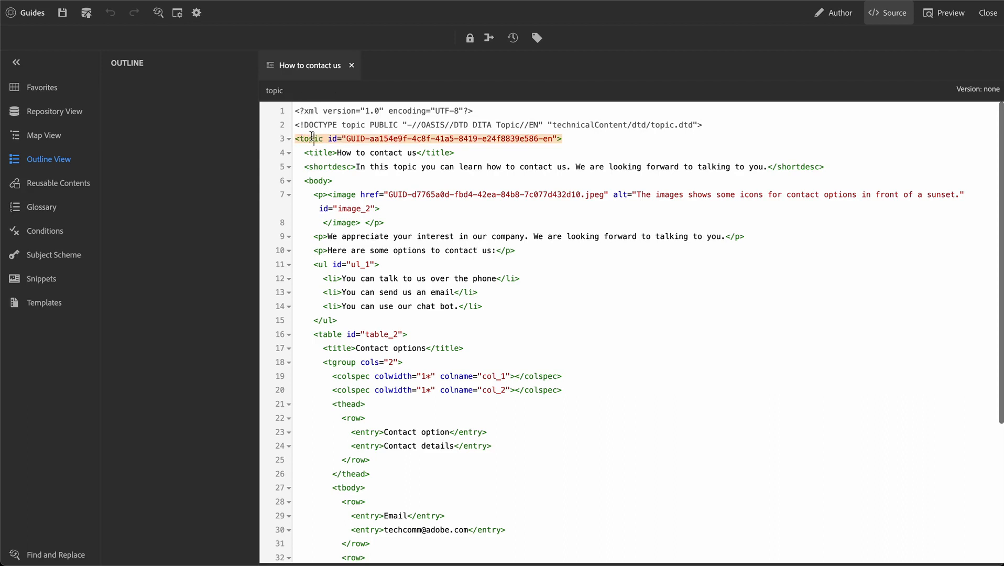
pyautogui.click(316, 153)
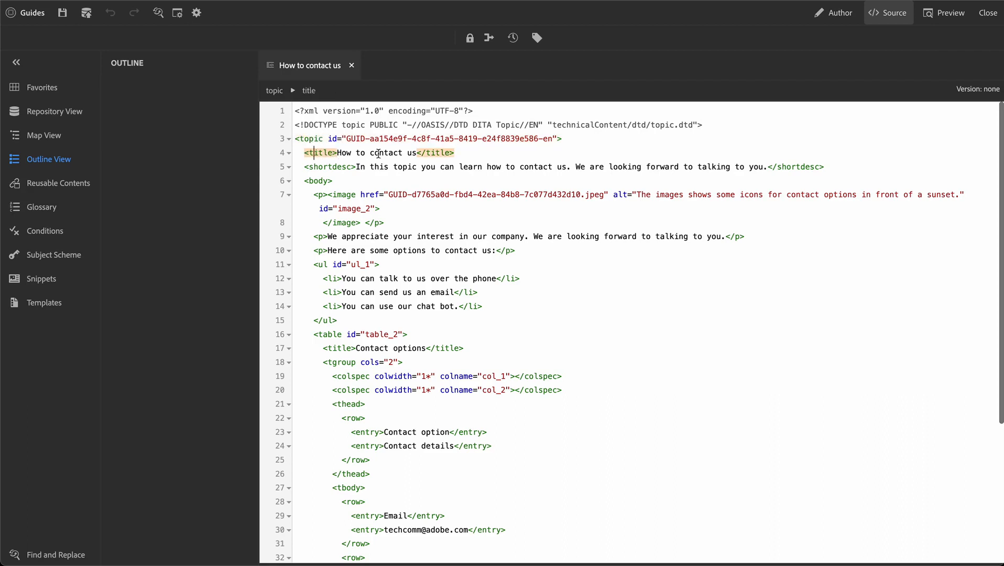
pyautogui.click(329, 167)
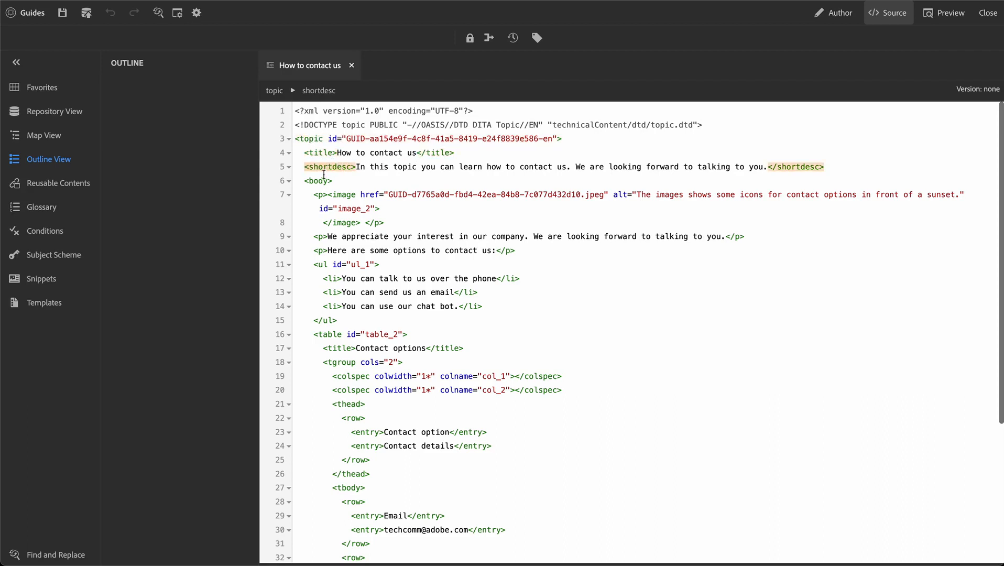
pyautogui.click(317, 182)
pyautogui.click(318, 195)
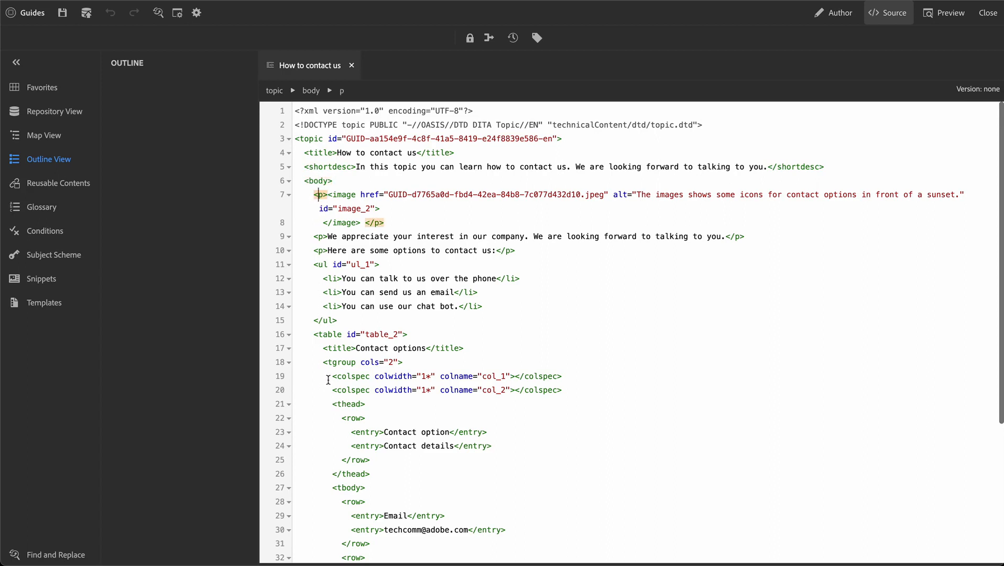
pyautogui.click(349, 195)
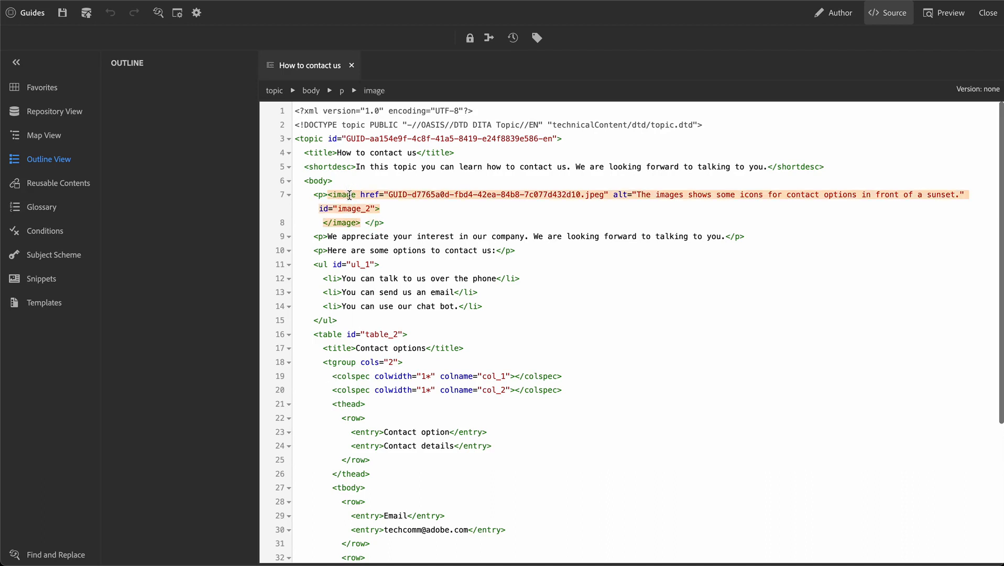
pyautogui.click(319, 195)
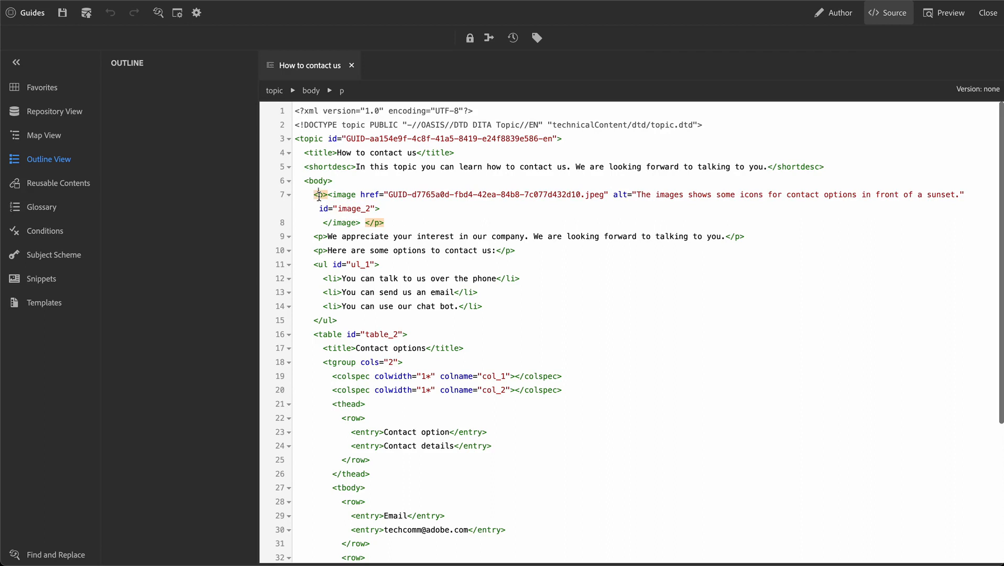
# Rename the image's wrapping p element to fig, removing the stray space and reverting 'figure' back to fig.
pyautogui.doubleClick(319, 195)
pyautogui.write('fig')
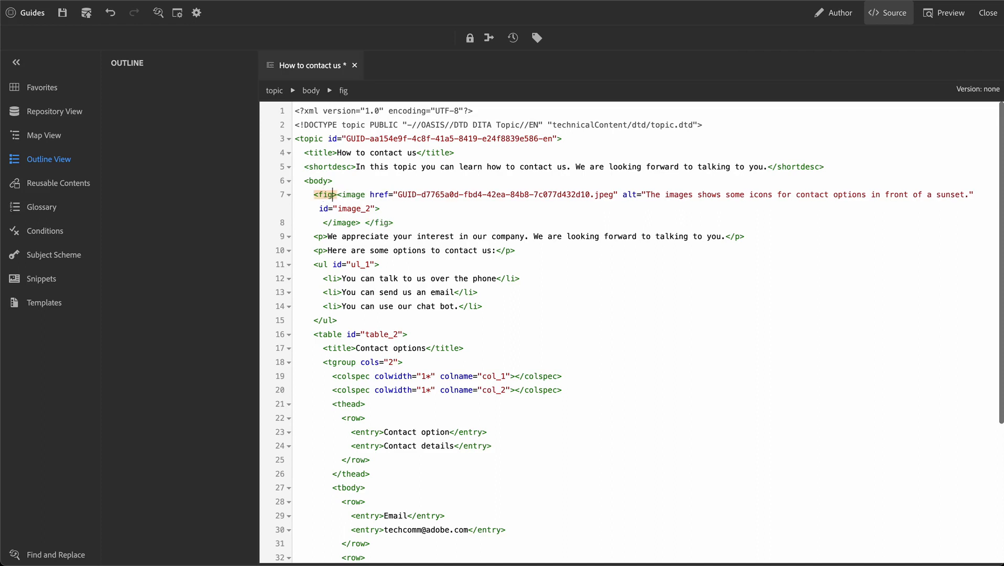
pyautogui.click(378, 222)
pyautogui.press('Left')
pyautogui.press('Left')
pyautogui.press('Left')
pyautogui.press('BackSpace')
pyautogui.click(325, 195)
pyautogui.press('Right')
pyautogui.press('Right')
pyautogui.write('ure')
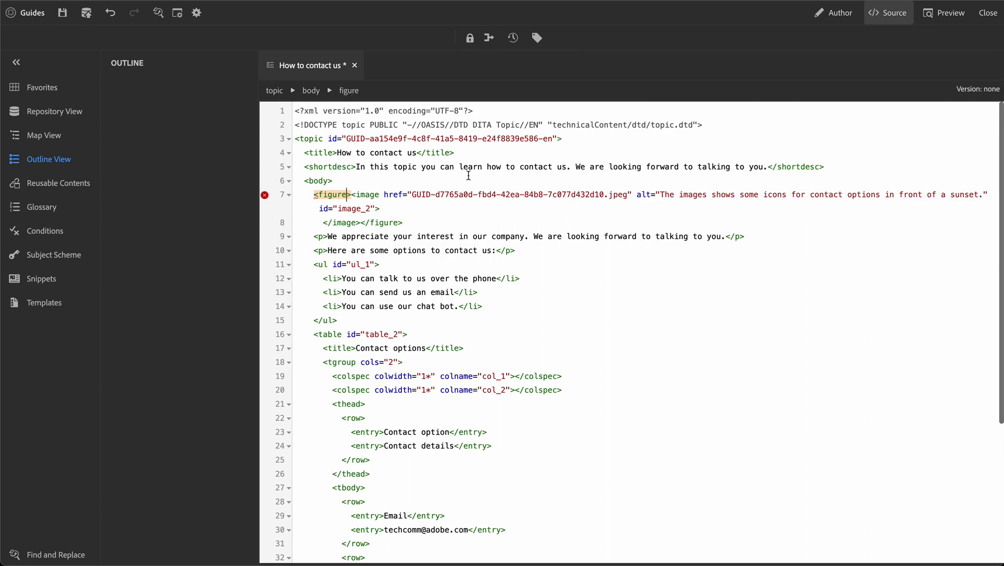
pyautogui.moveTo(265, 198)
pyautogui.press('BackSpace')
pyautogui.press('BackSpace')
pyautogui.press('BackSpace')
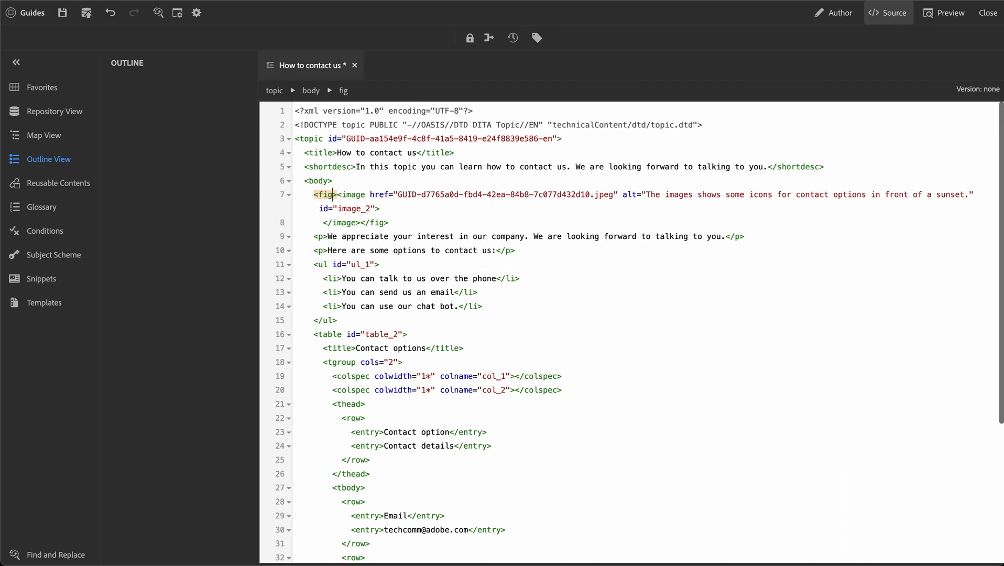
# Remove the stray spaces after 'email.' at the end of the email paragraph.
pyautogui.scroll(-5, 511, 358)
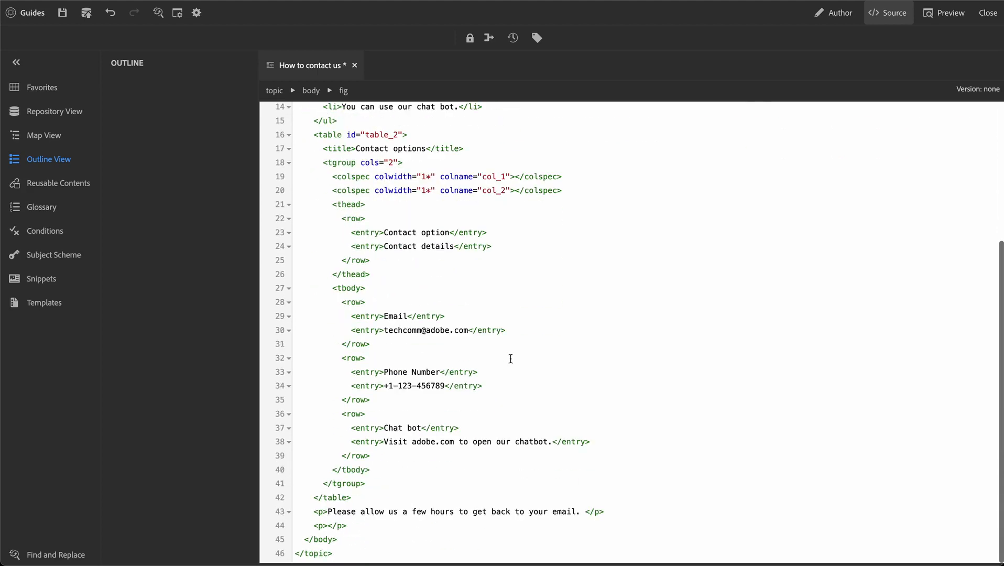
pyautogui.click(585, 512)
pyautogui.press('BackSpace')
pyautogui.press('Left')
pyautogui.press('Left')
pyautogui.press('BackSpace')
pyautogui.press('End')
# Add a new <p> reading 'We appreciate your interest. Thanks a lot.' after it and save.
pyautogui.press('Return')
pyautogui.write('<p')
pyautogui.press('Return')
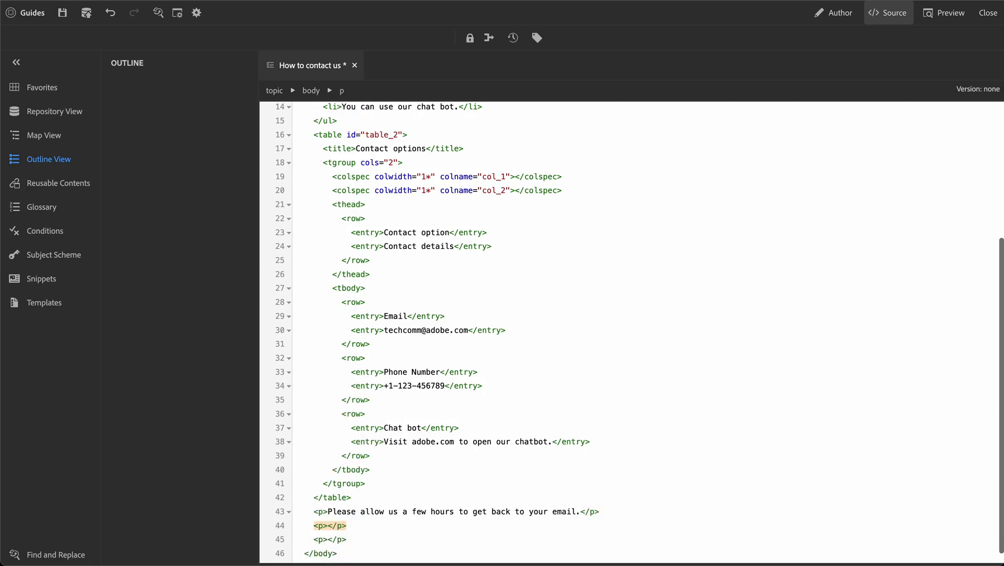
pyautogui.write('We appreciate')
pyautogui.write(' your inte')
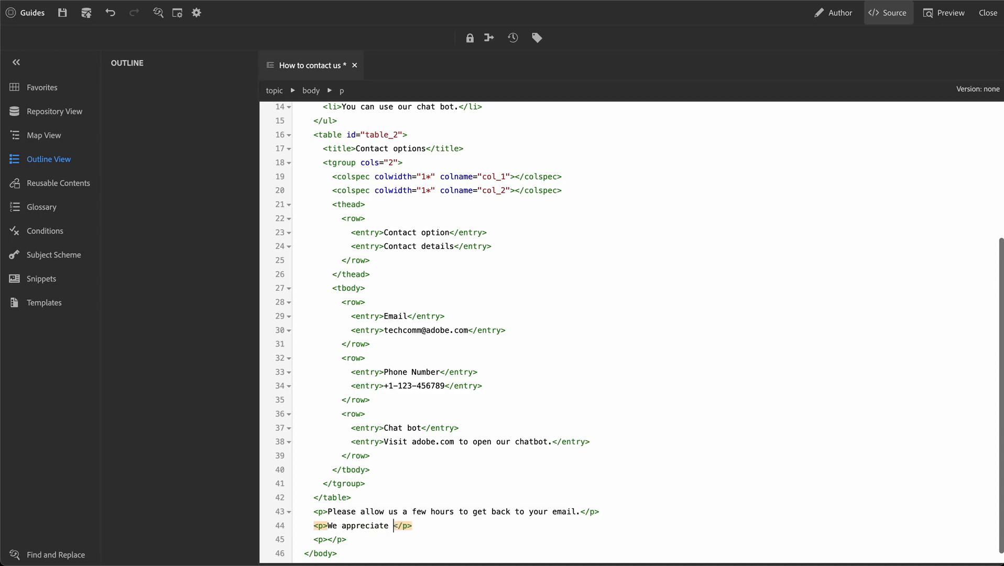
pyautogui.write('rest.')
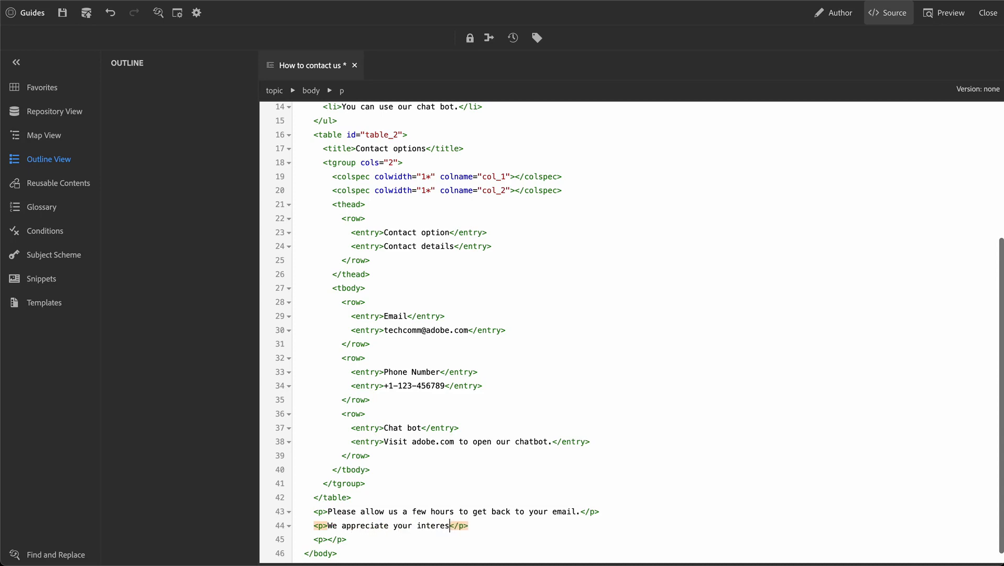
pyautogui.write(' Thanks alot.')
pyautogui.press('Left')
pyautogui.press('Left')
pyautogui.press('Left')
pyautogui.press('Left')
pyautogui.hotkey('ctrl', 's')
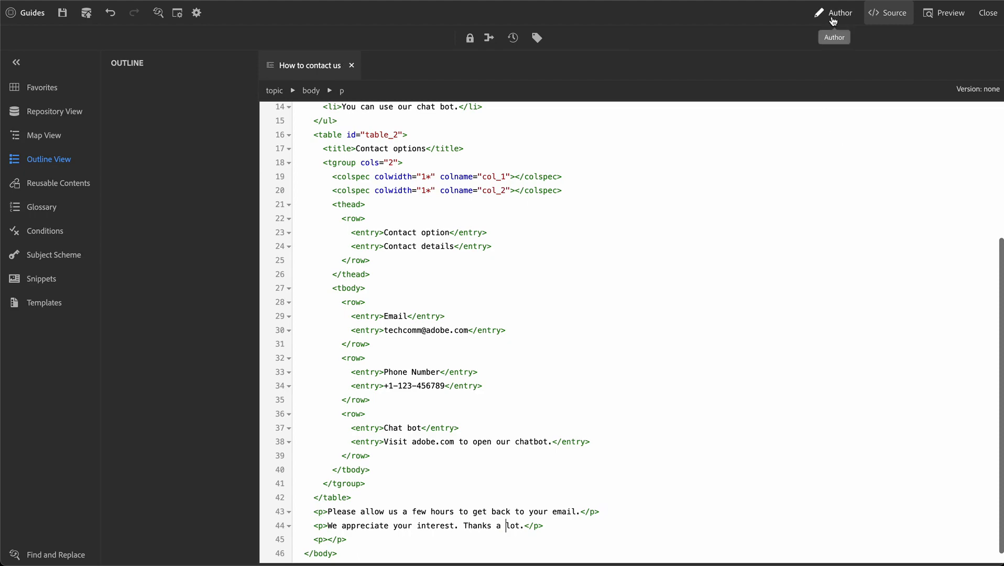
# Switch to Author view, toggle Source once more, and return to the 'How to contact us' title.
pyautogui.click(832, 21)
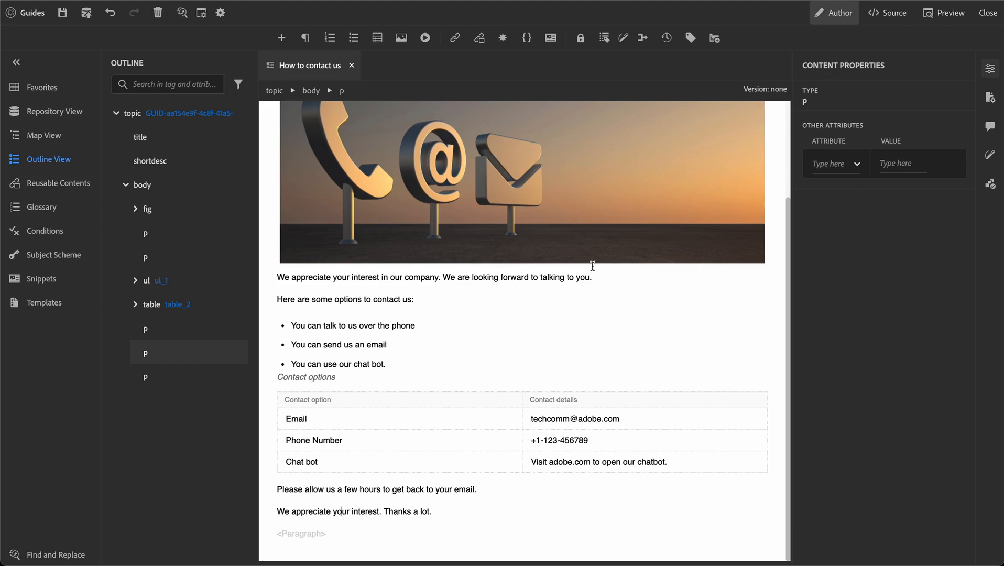
pyautogui.click(888, 15)
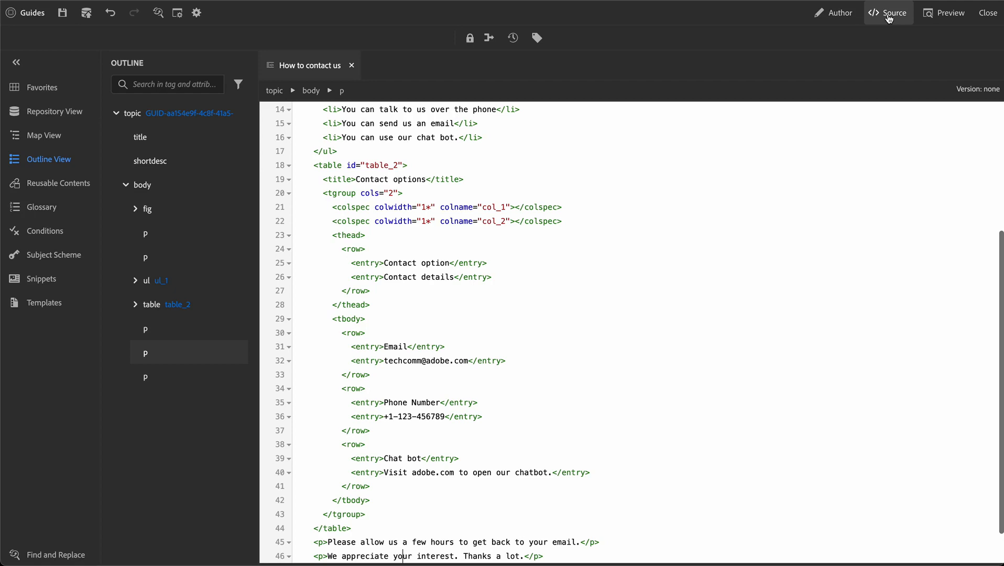
pyautogui.click(834, 16)
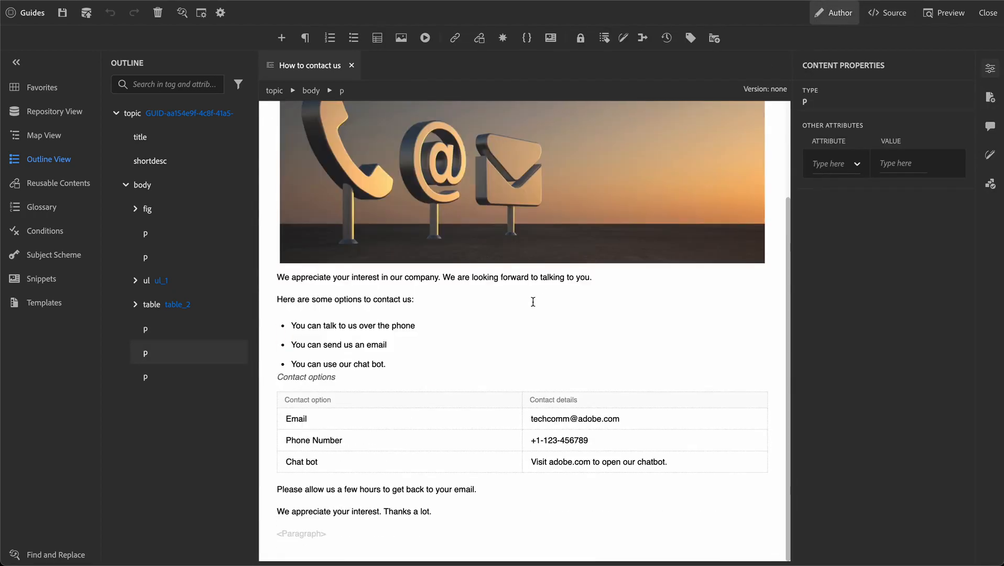
pyautogui.scroll(2, 533, 303)
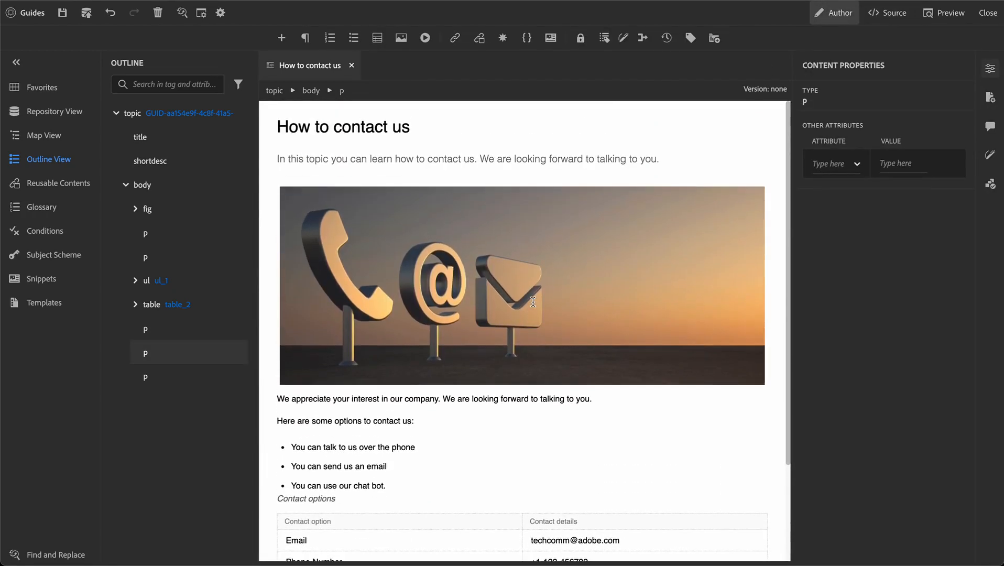
pyautogui.click(367, 128)
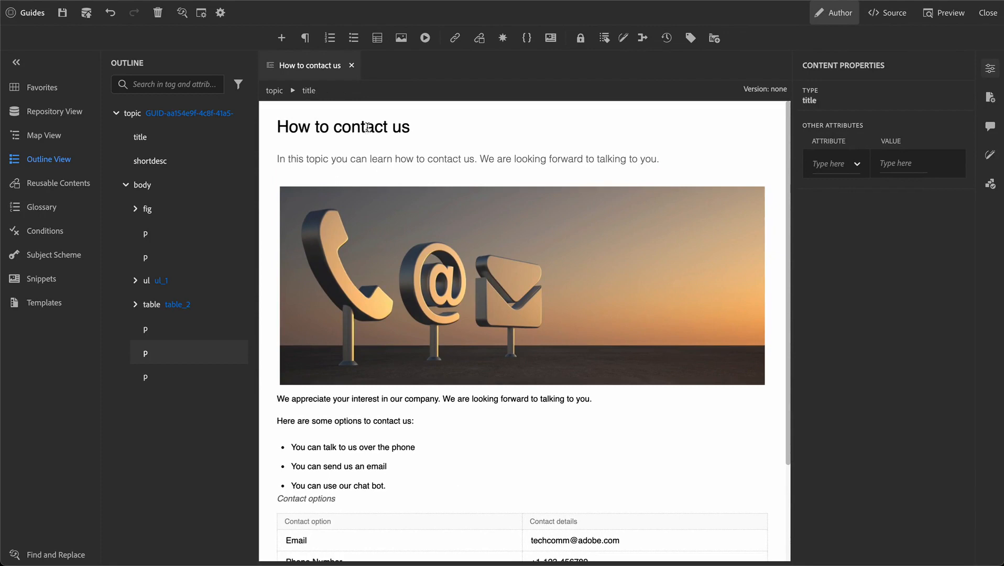